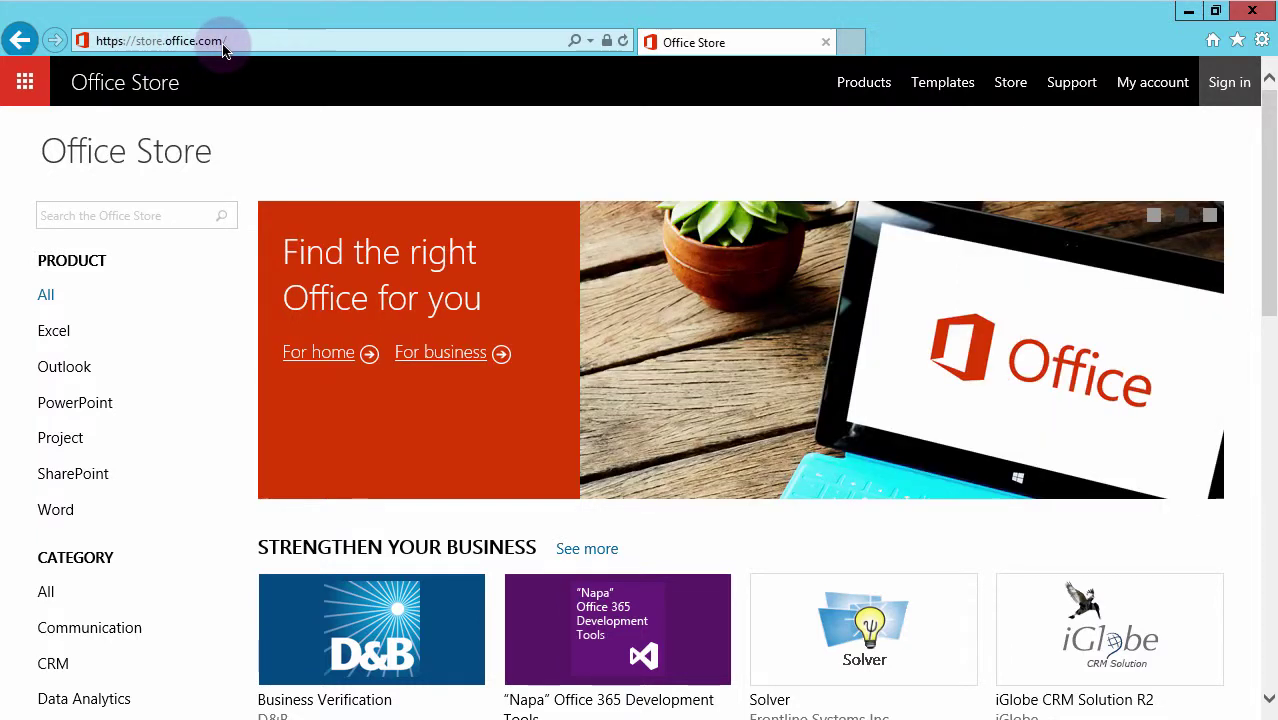
Filter the Office Store to Excel apps and browse add-ins like Bubbles and Waterfall Chart
click(50, 339)
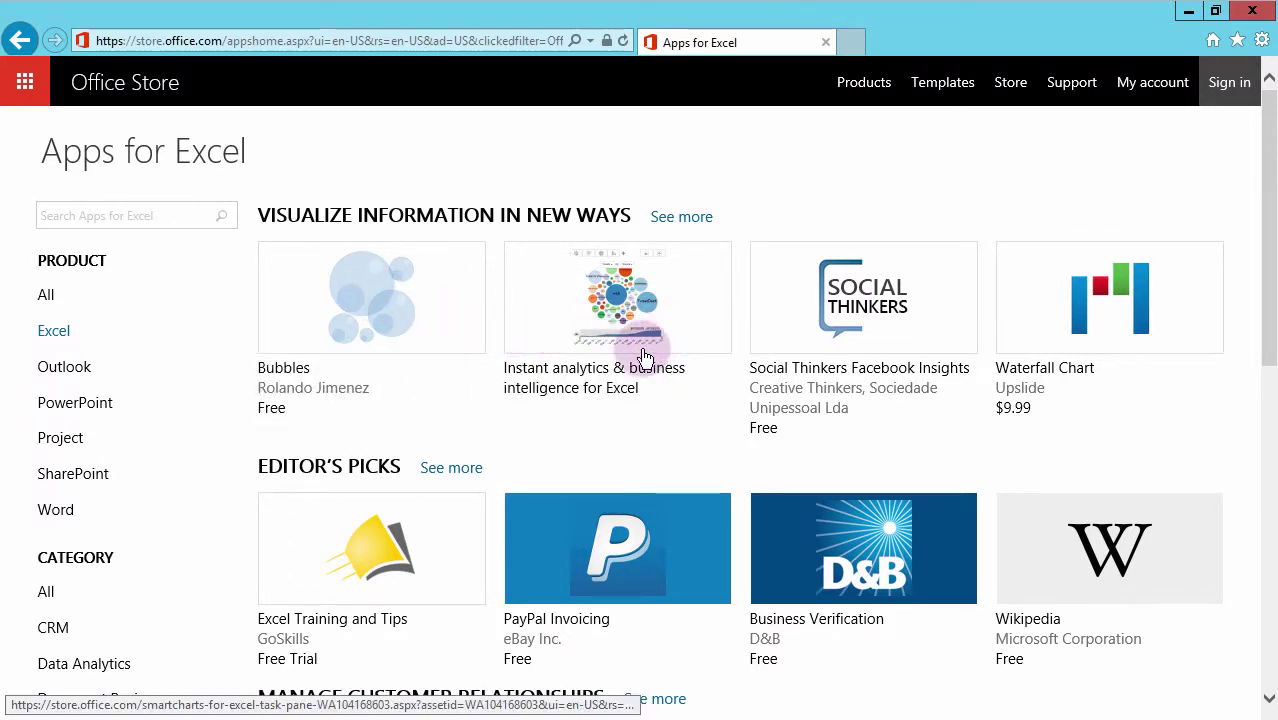
scroll(641, 348, down, 3)
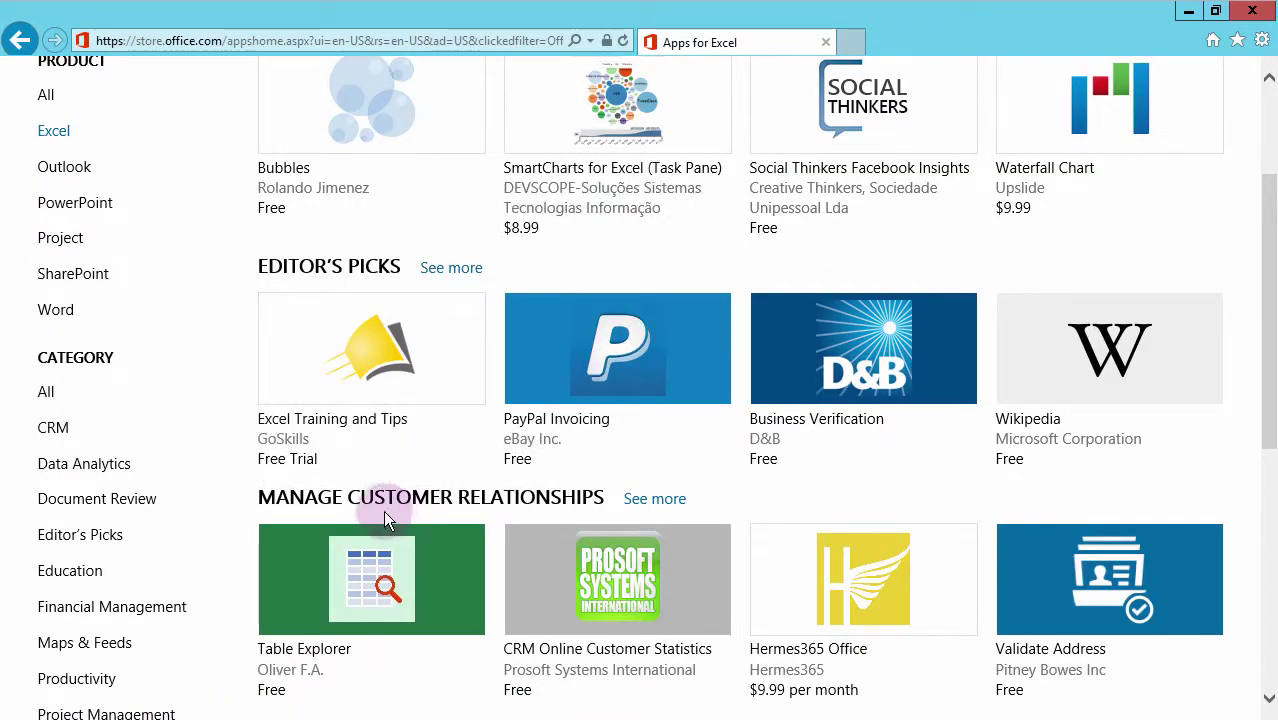
scroll(810, 523, down, 3)
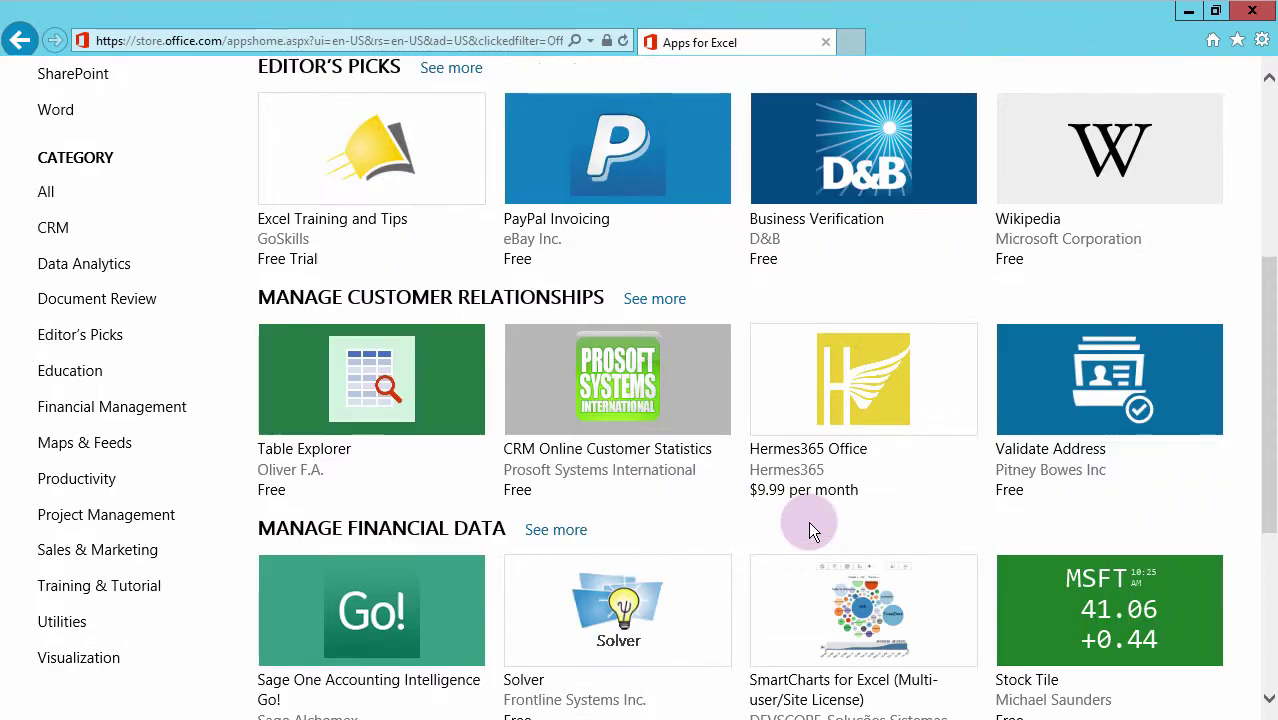
scroll(804, 523, up, 6)
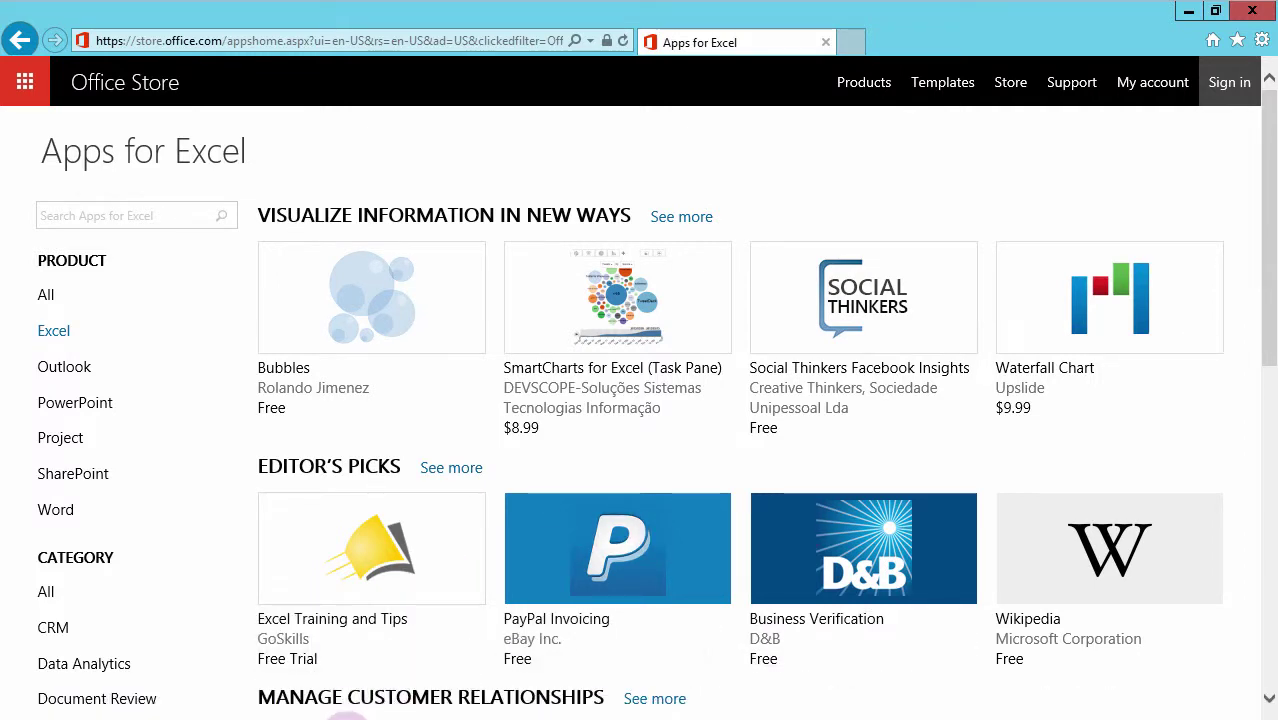
Switch to the OfficeApp.xlsx workbook with the Bing Maps city table
mouse_move(345, 716)
click(328, 625)
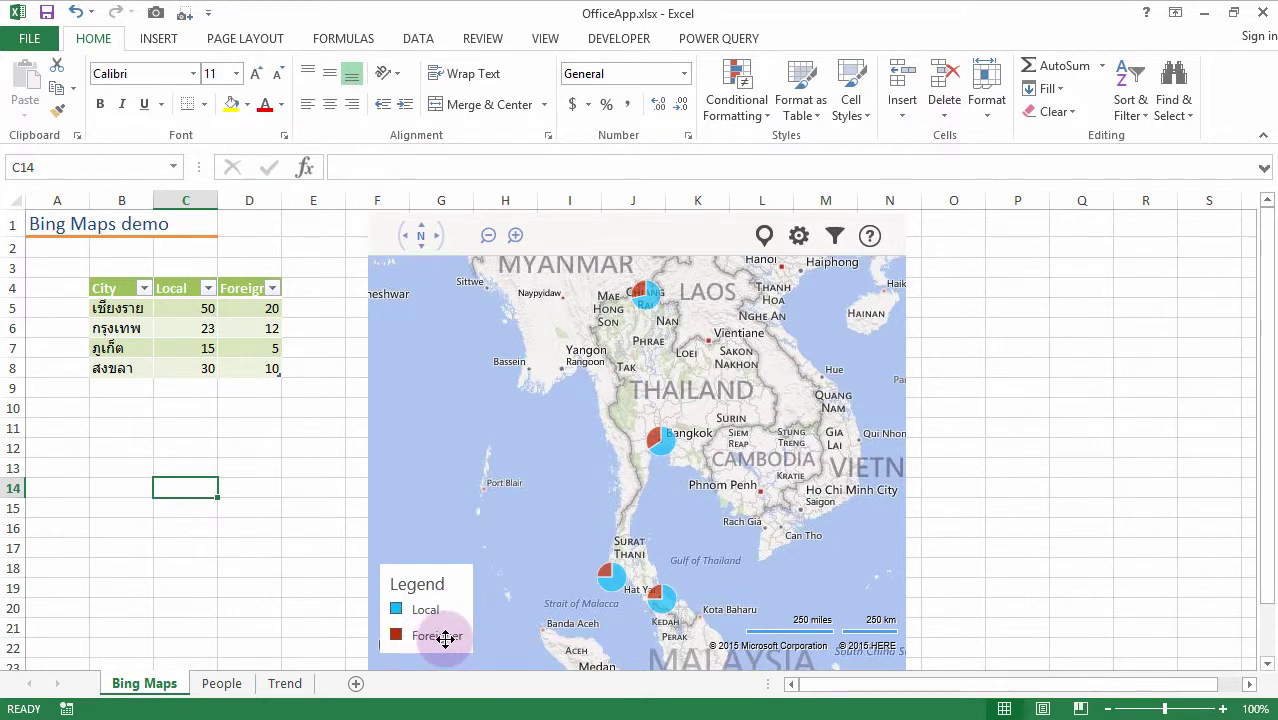
Set Bangkok's Local to 100 and Foreign to 50, then go to the People sheet
click(186, 326)
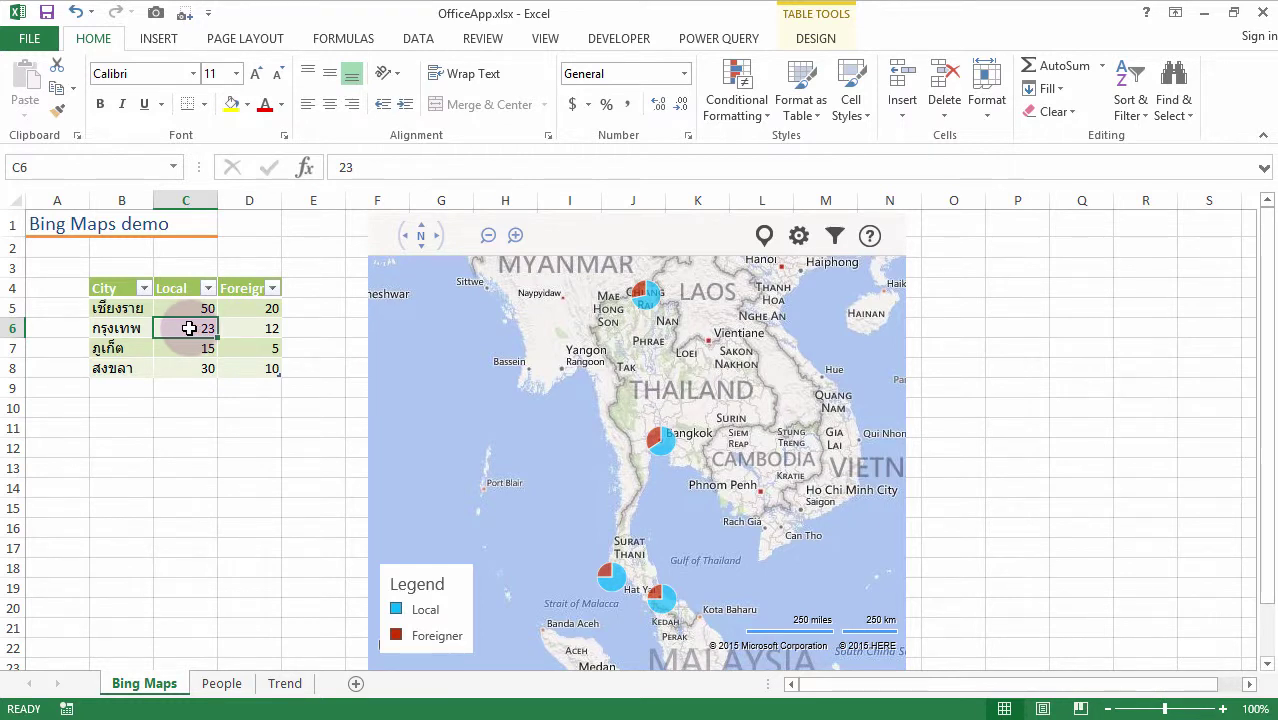
text(100)
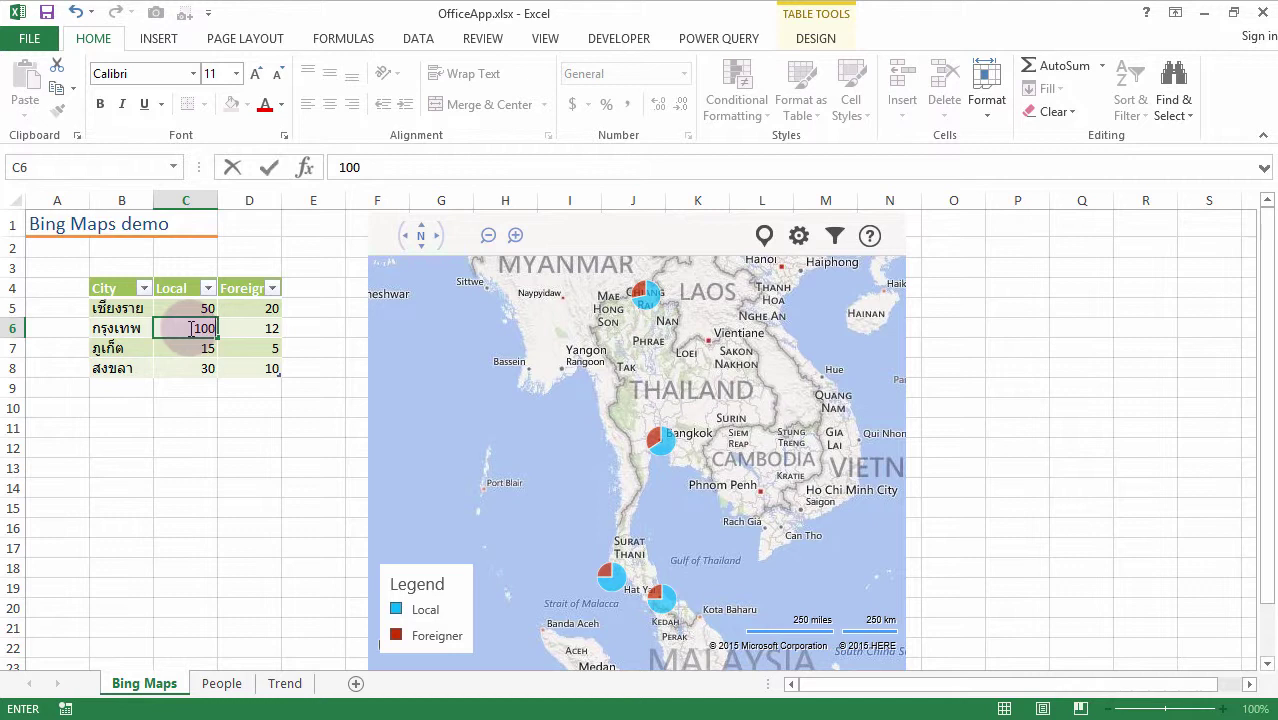
key(Return)
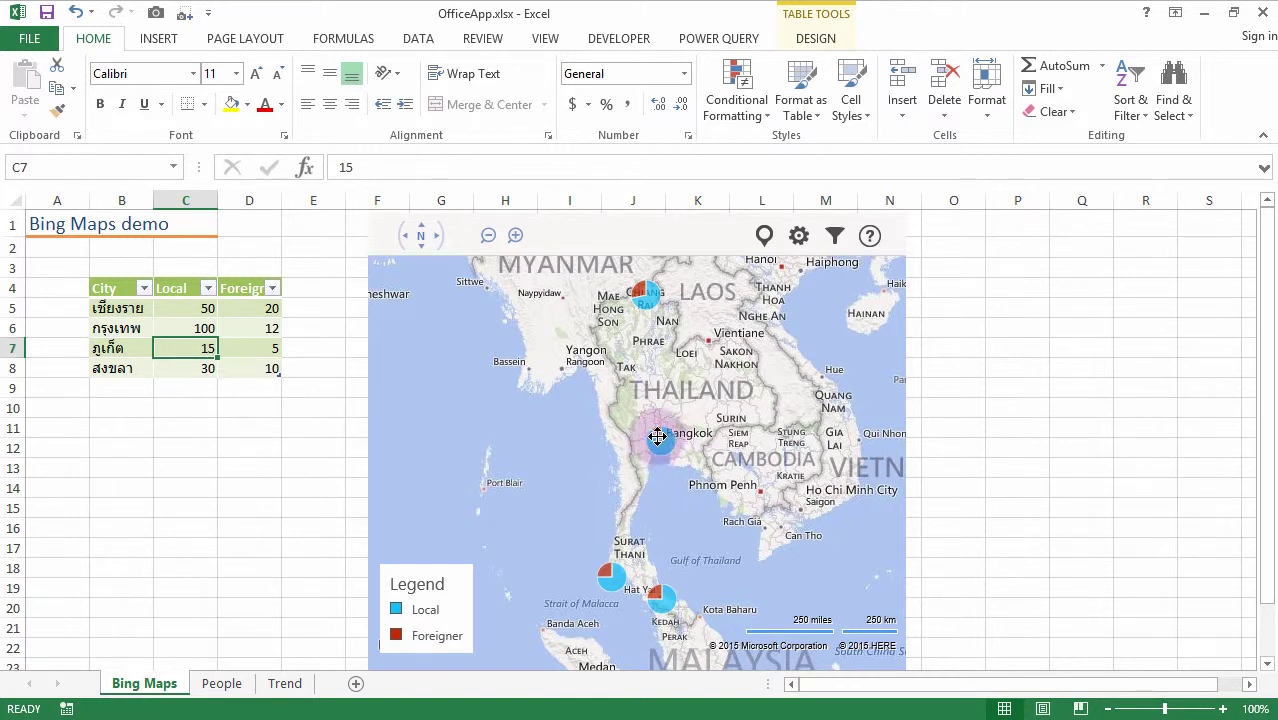
click(262, 326)
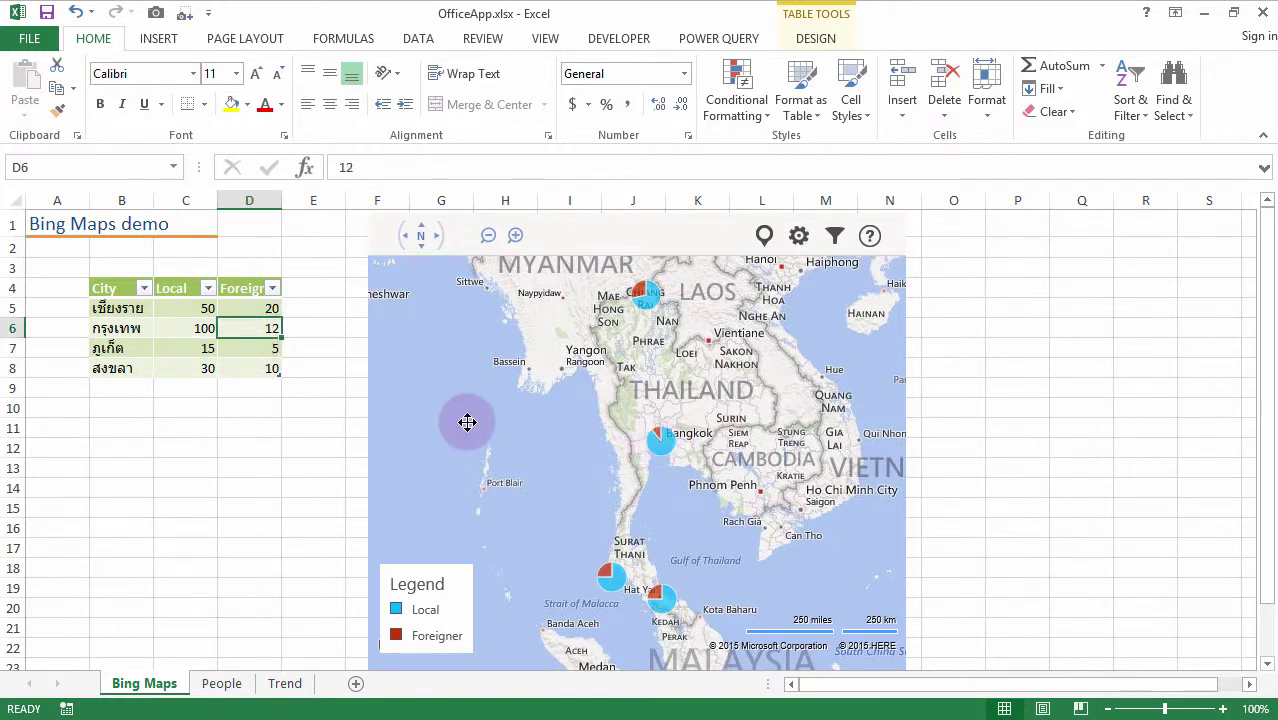
text(50)
key(Return)
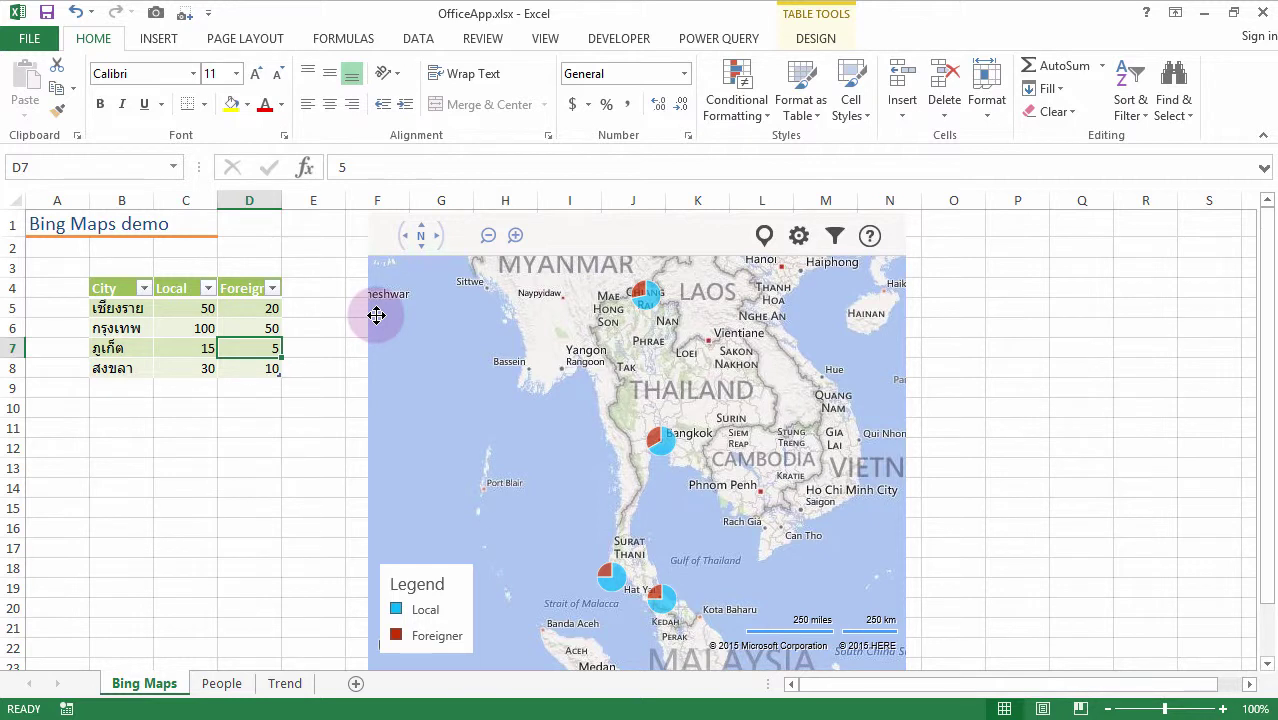
click(224, 684)
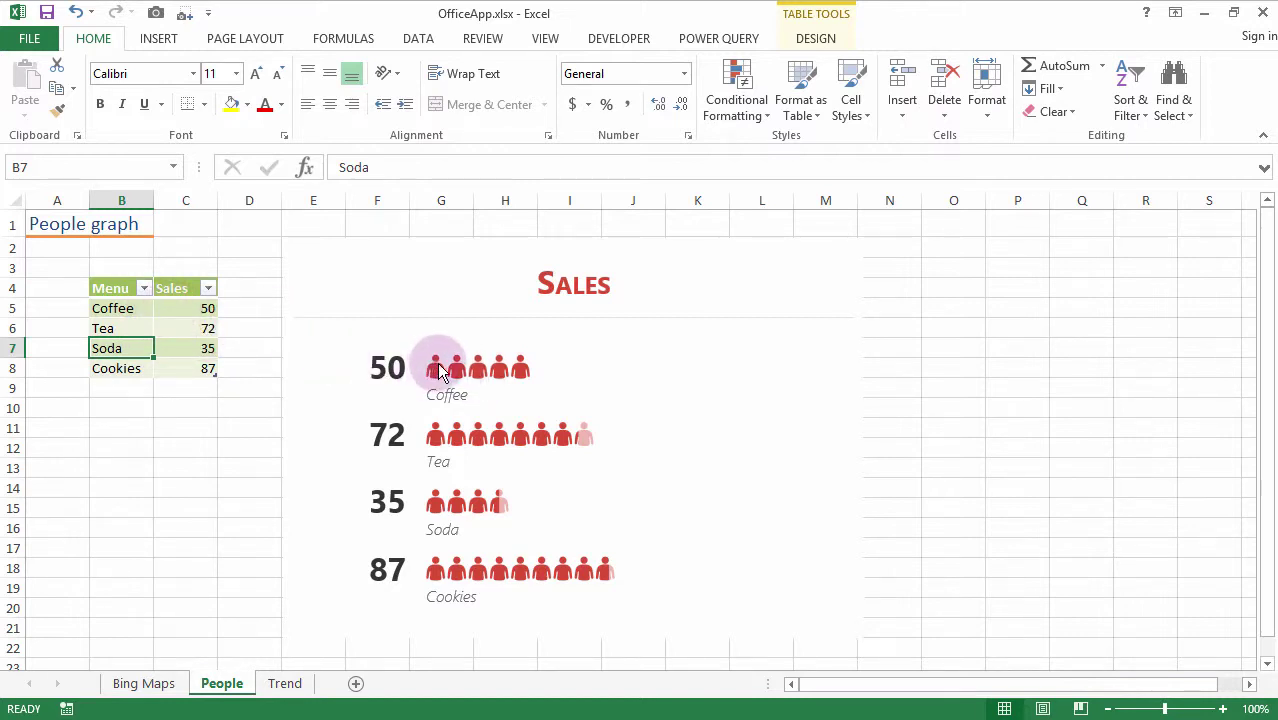
Change Coffee sales to 70 and Tea sales to 100
click(199, 309)
text(70)
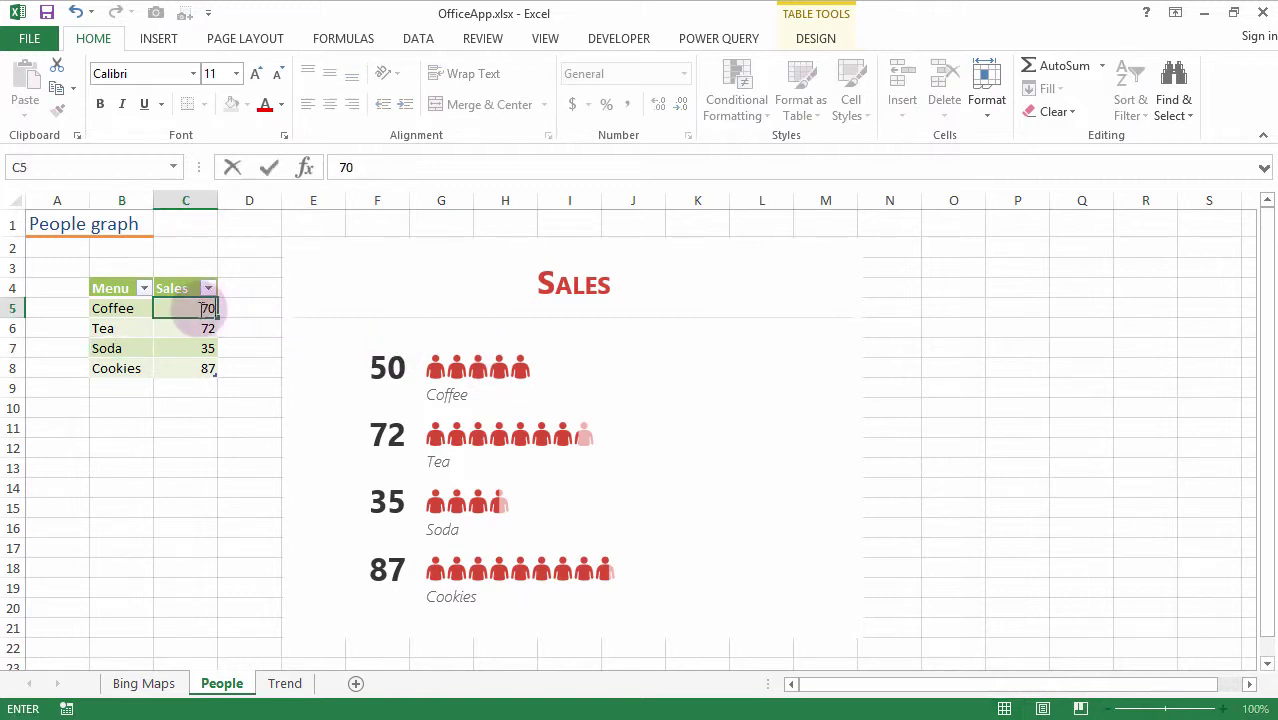
key(Return)
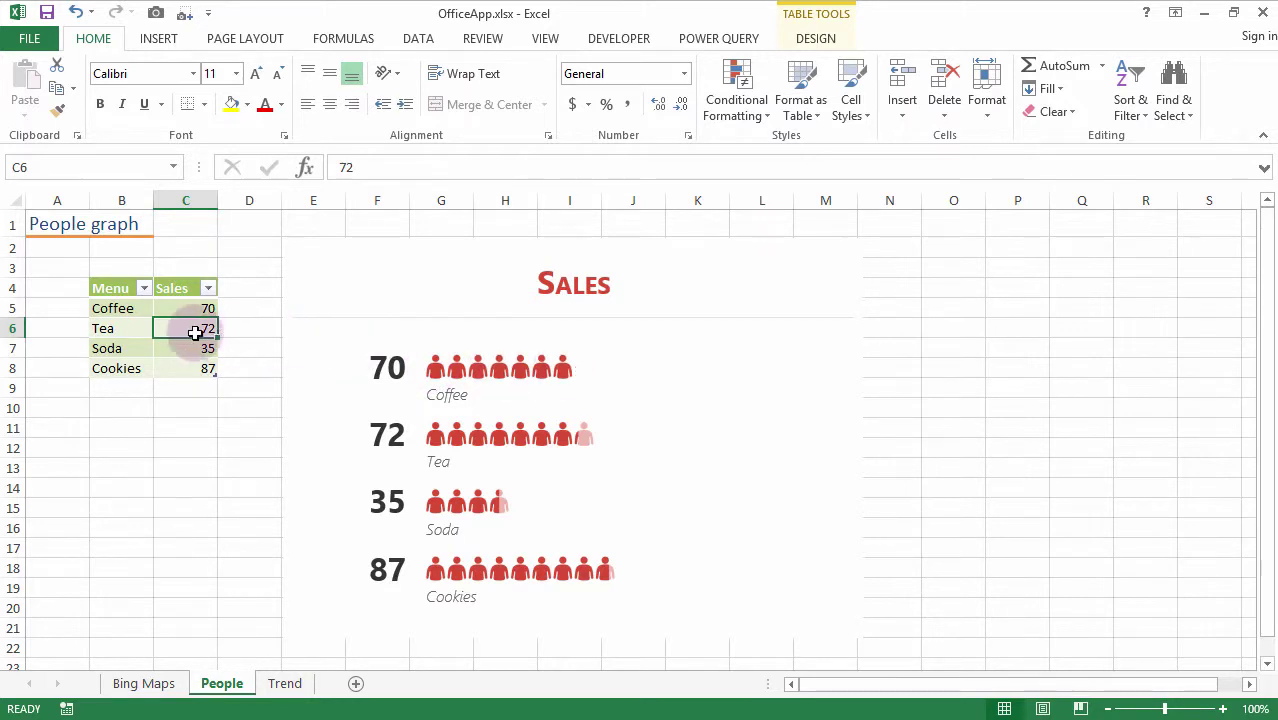
text(100)
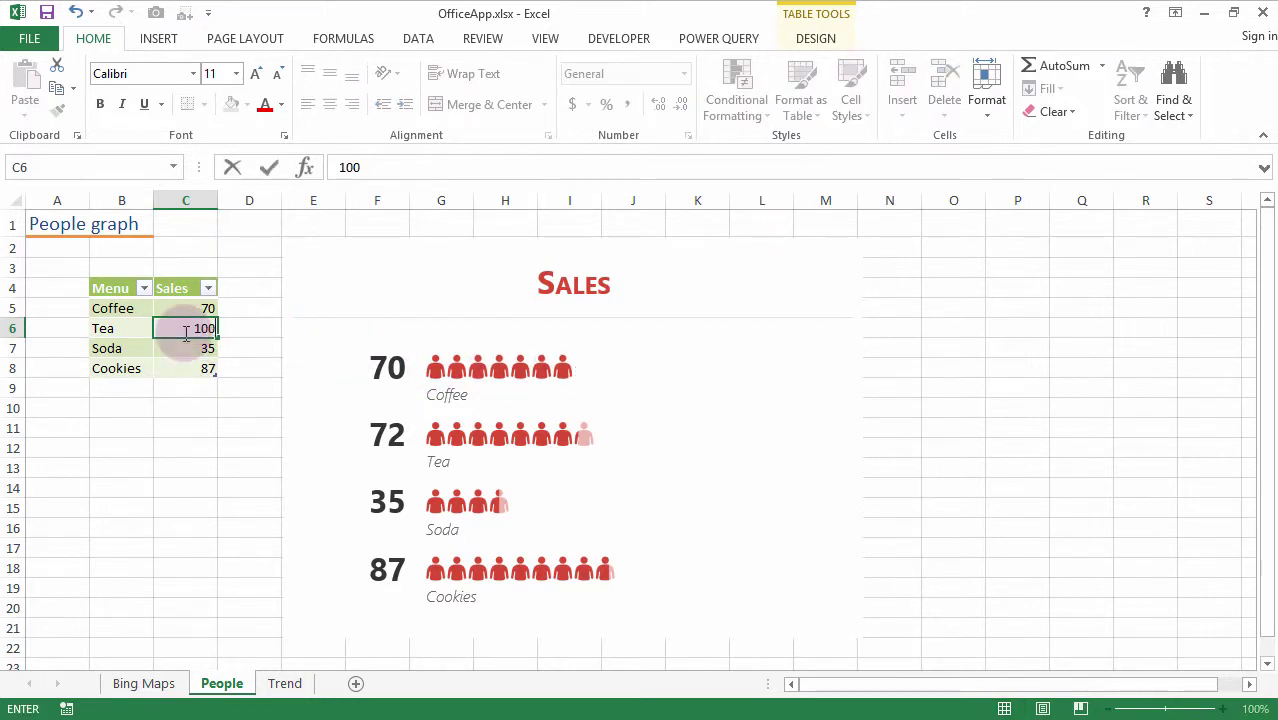
key(Return)
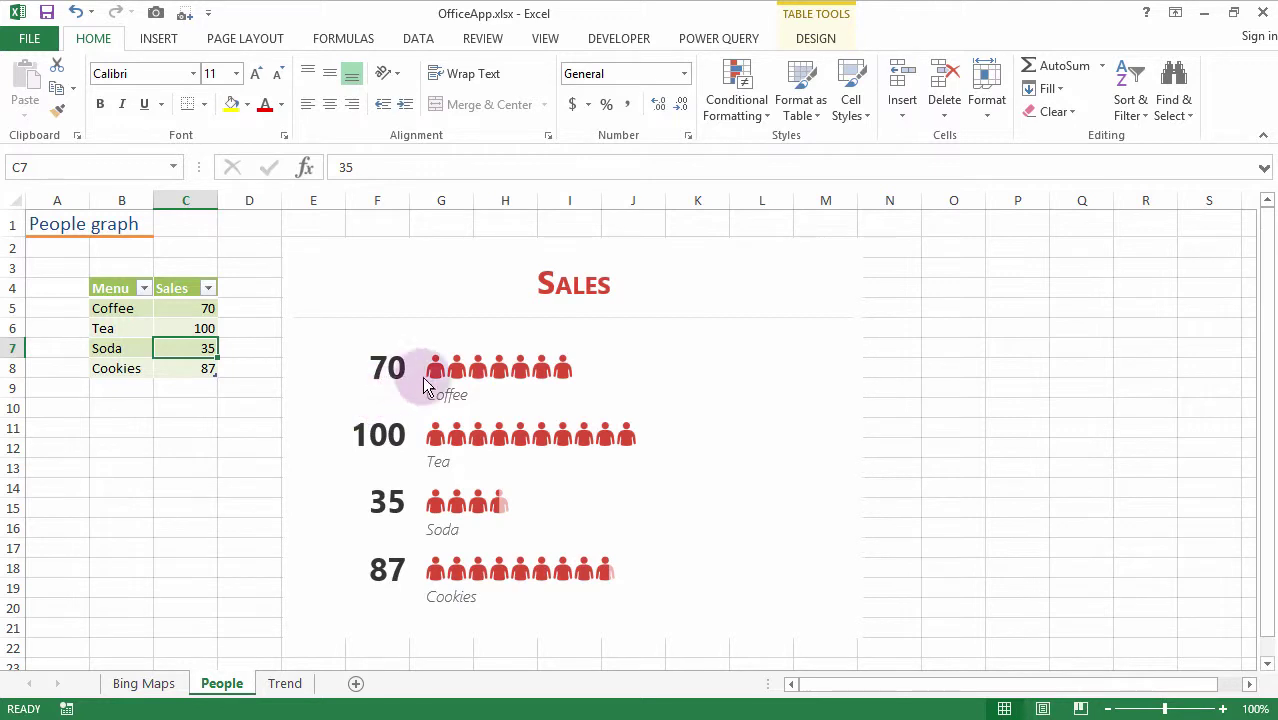
Add a Cupcake menu row with sales of 25, then move to the Trend sheet
click(119, 388)
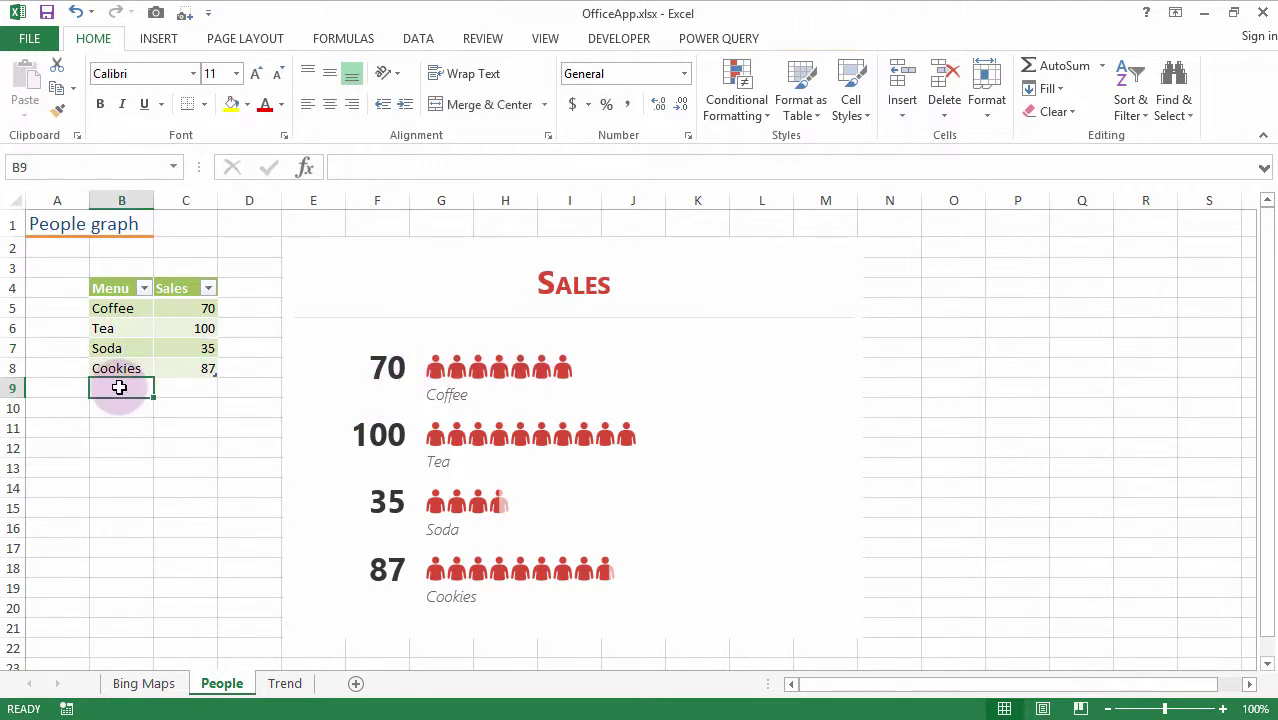
text(Cupcake)
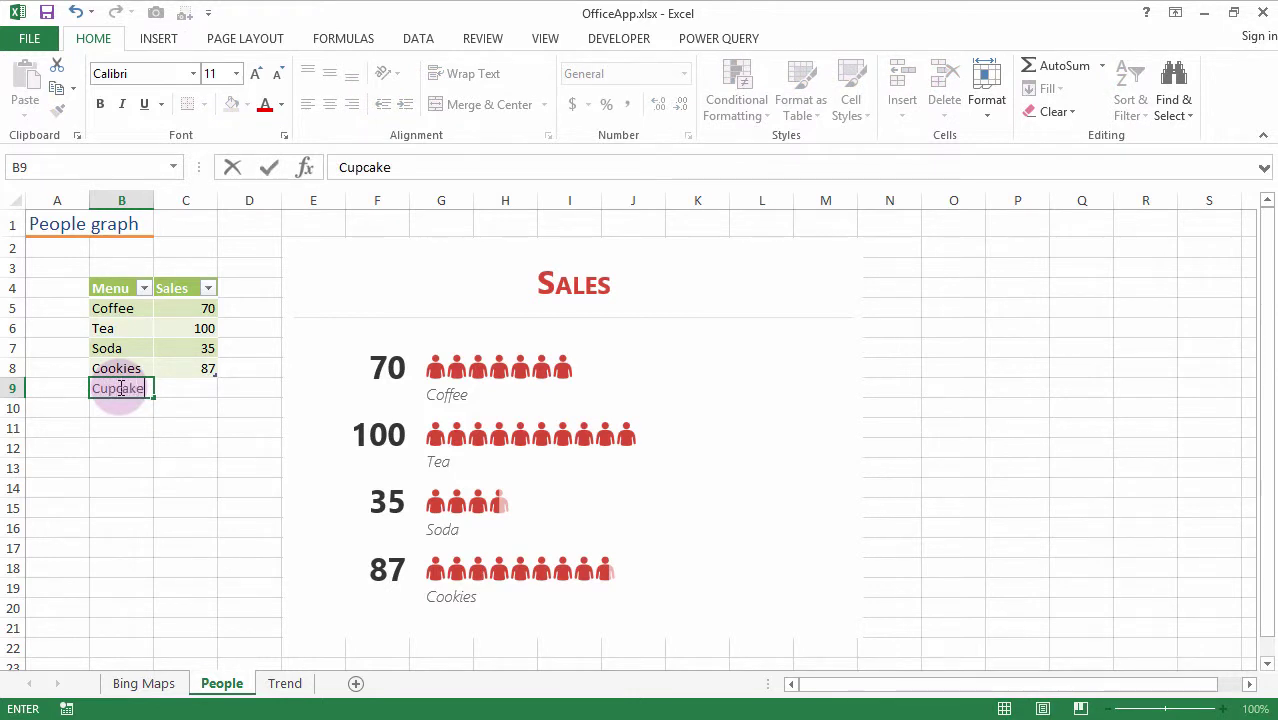
key(Tab)
text(25)
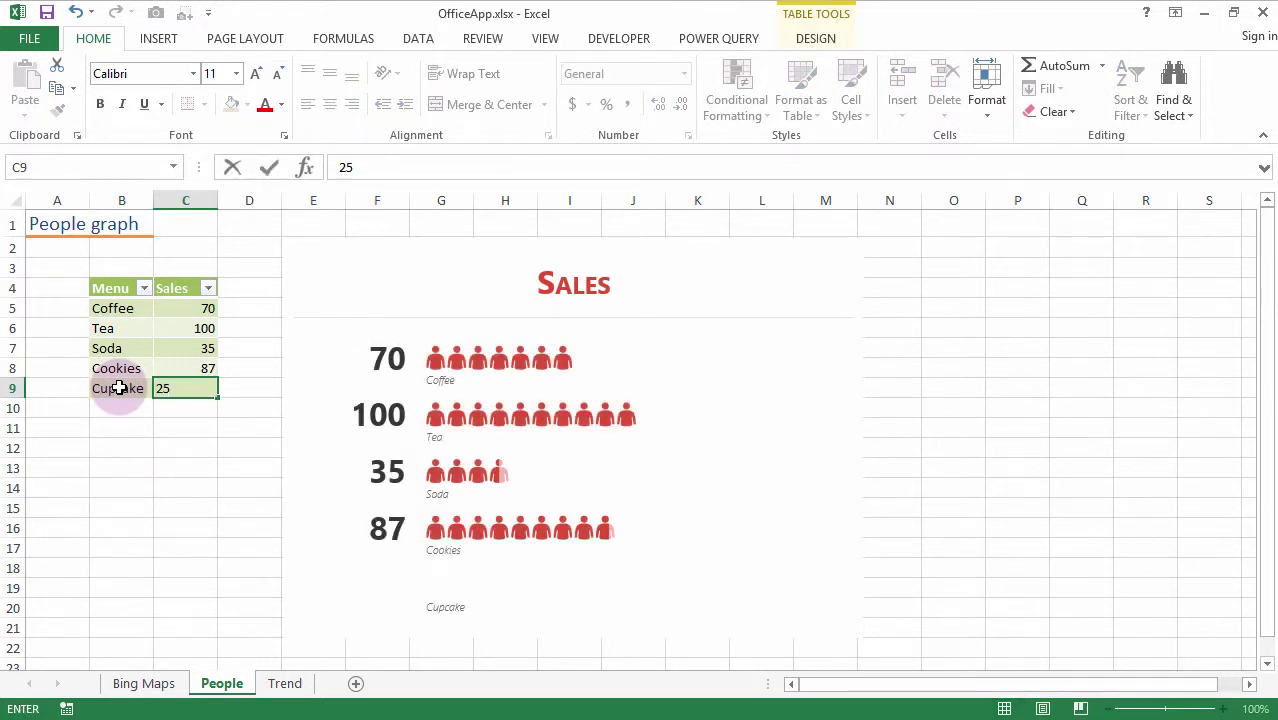
click(120, 406)
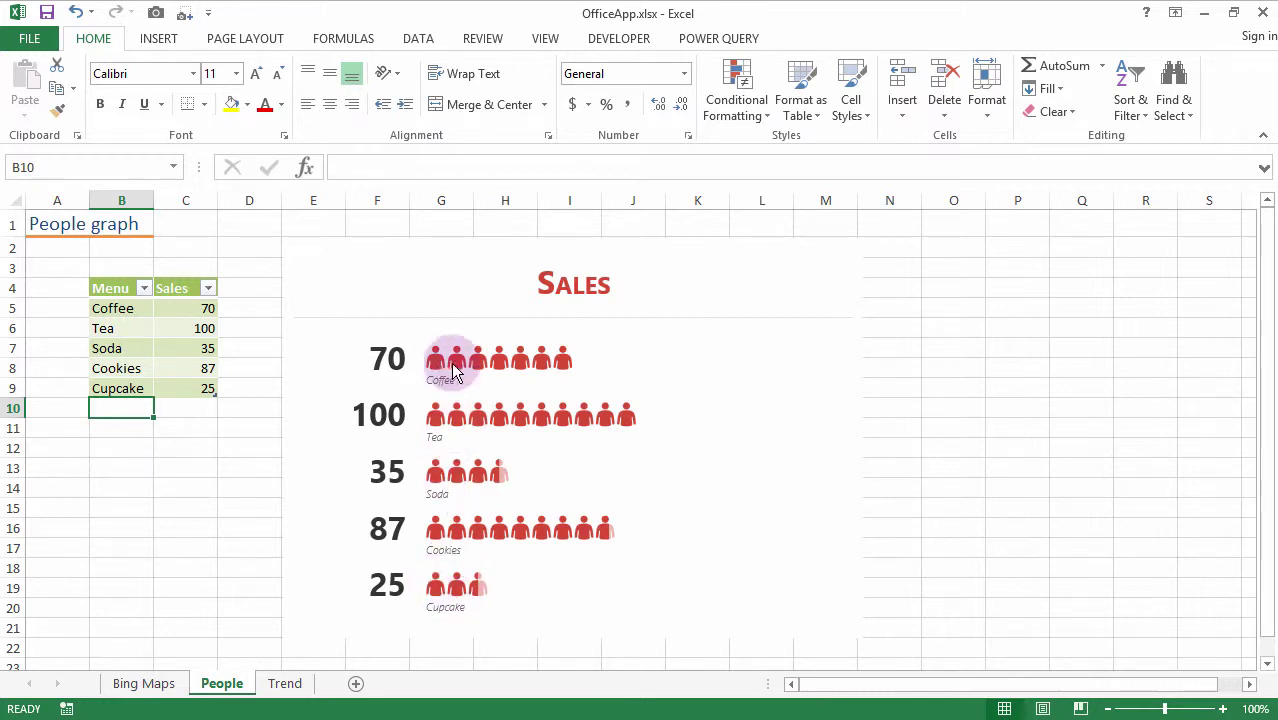
key(ctrl+Page_Down)
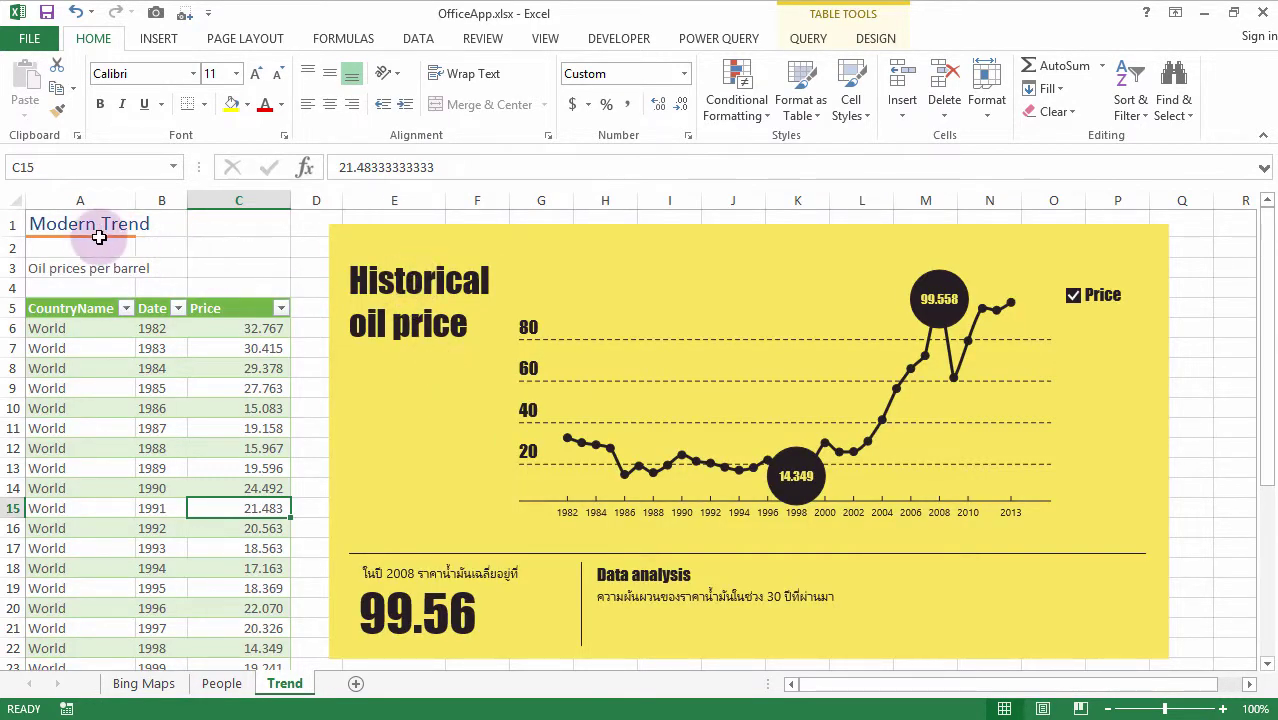
Inspect the Historical oil price chart's 1982–2013 World prices, peaking at 99.558
mouse_move(348, 244)
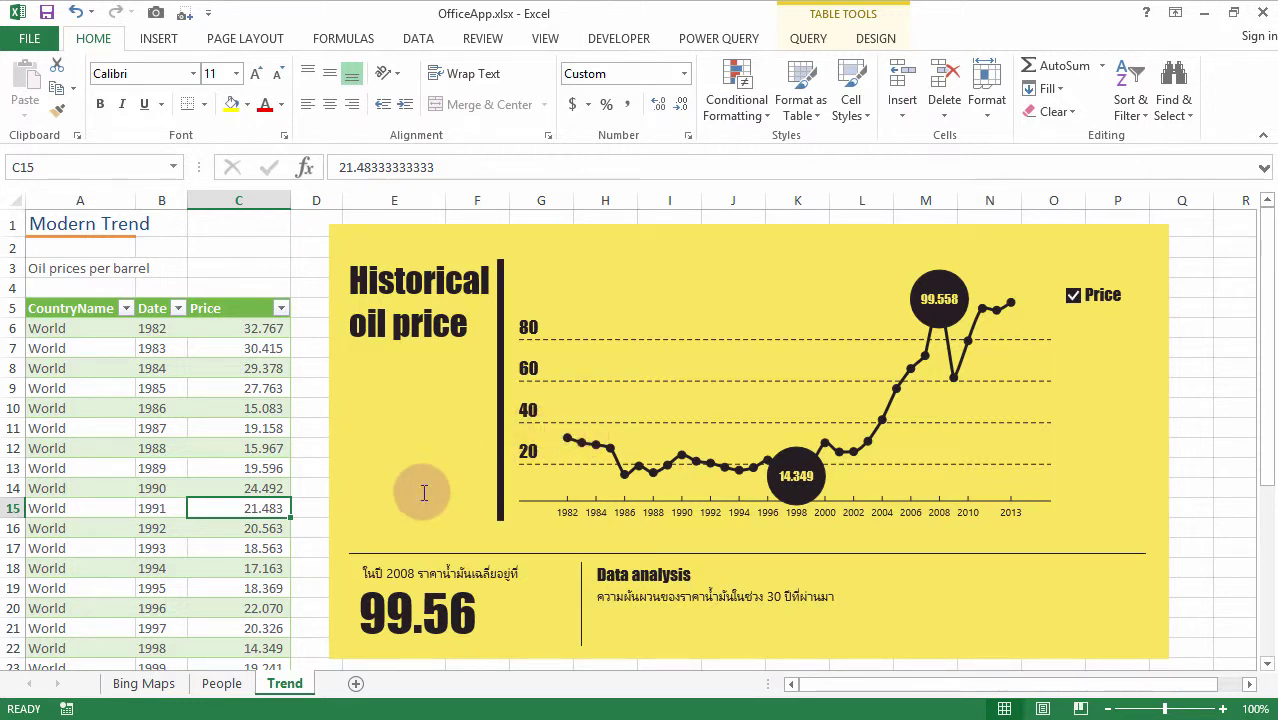
Add a blank Sheet1, select cell C4, and show the Insert ribbon commands
click(356, 686)
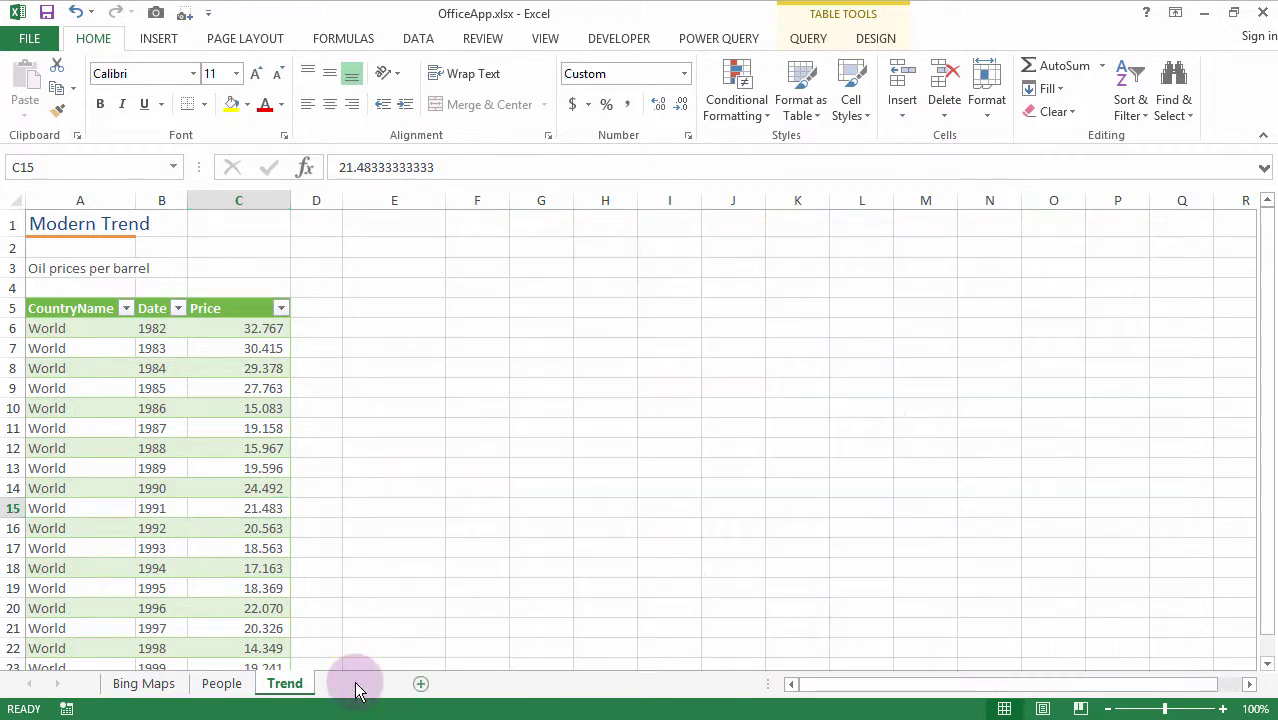
click(174, 274)
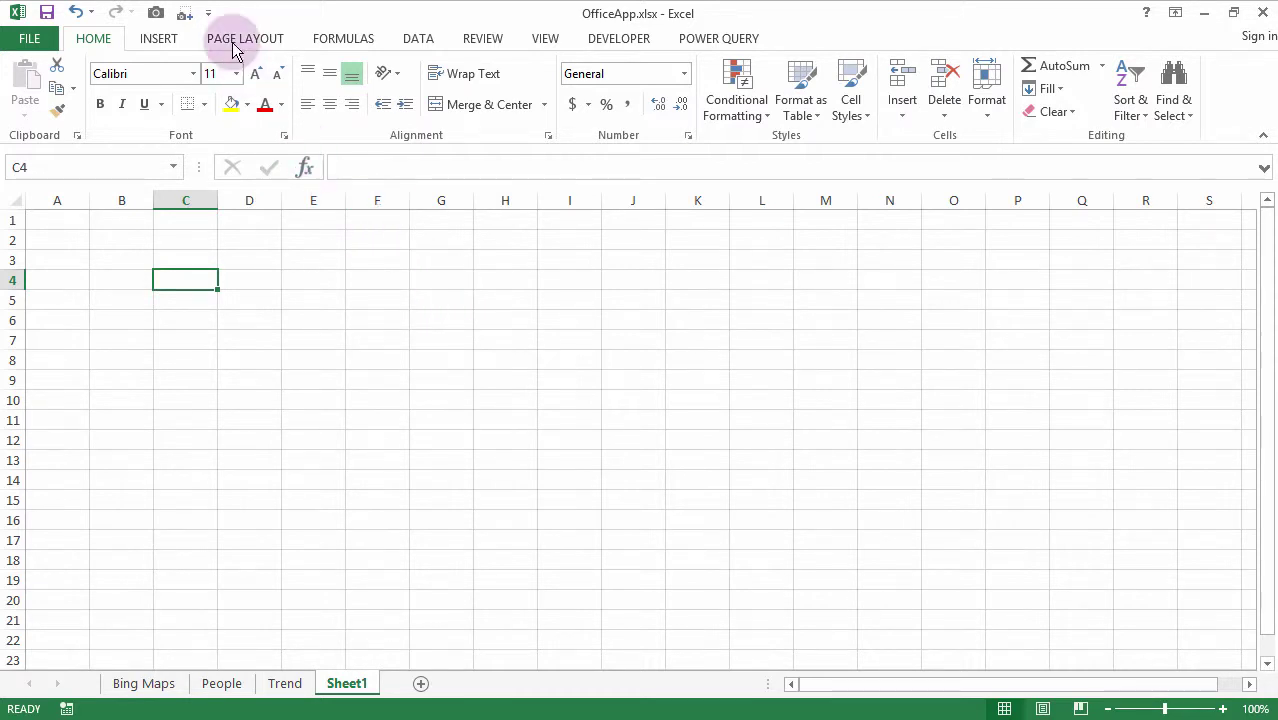
click(160, 42)
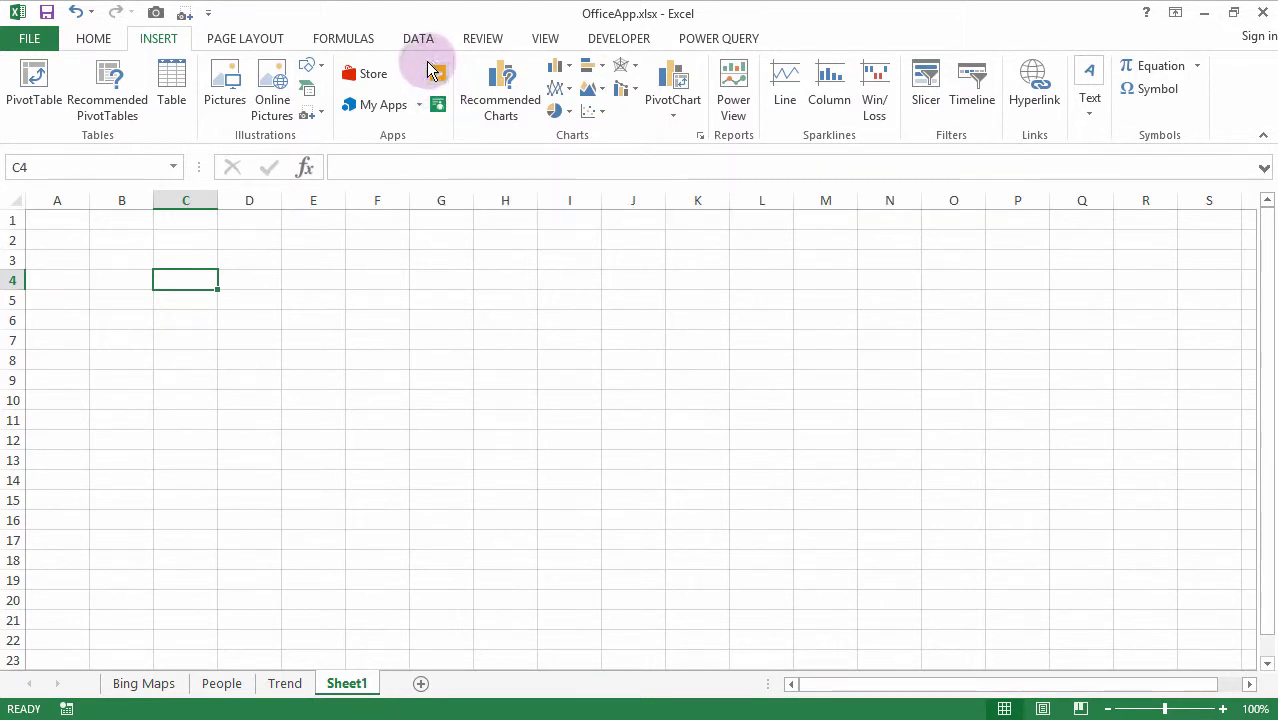
Choose Bubbles from the Office Store catalogue and trust it so it installs on Sheet1
click(368, 80)
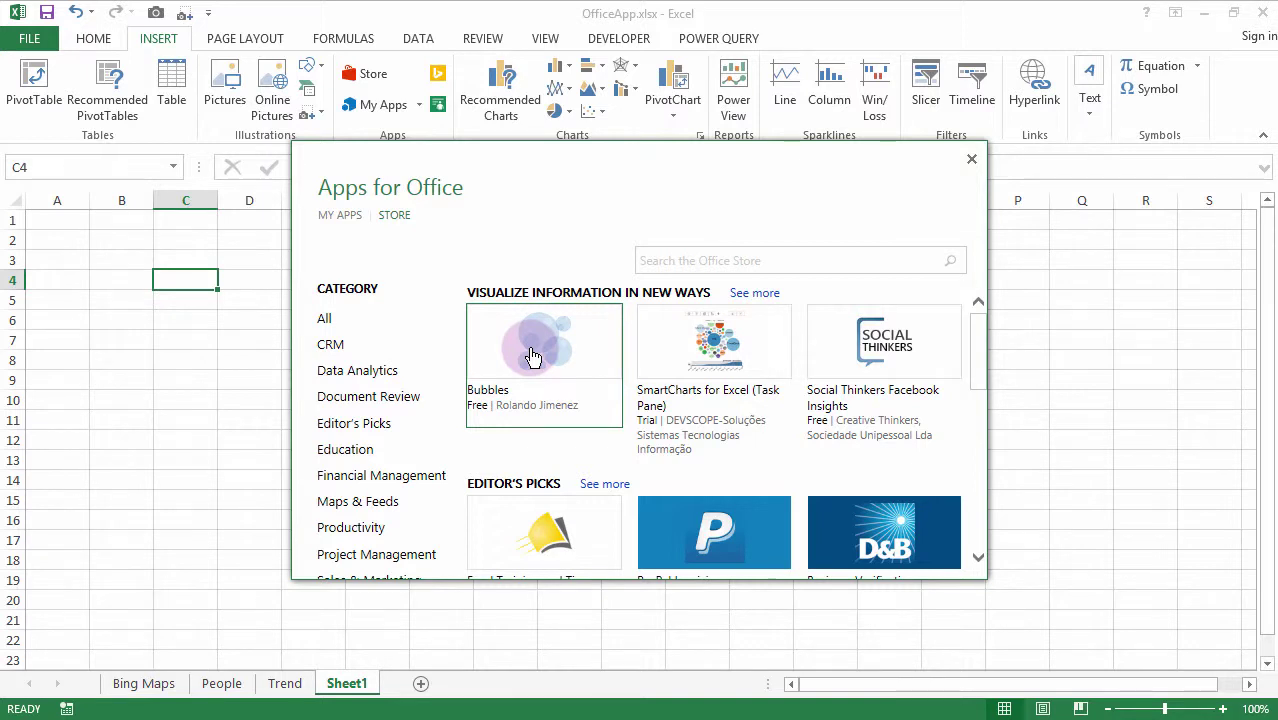
click(540, 358)
click(822, 513)
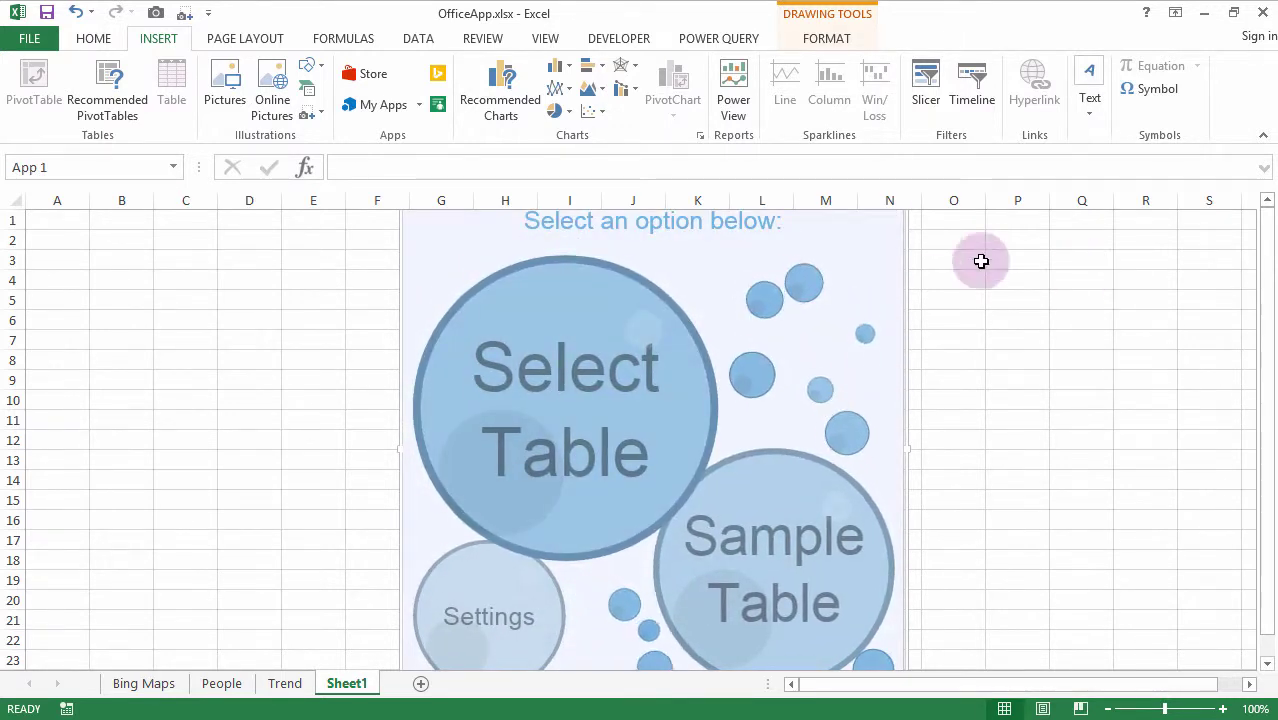
Collapse the ribbon and move the Bubbles app frame to span columns F to N
double_click(148, 38)
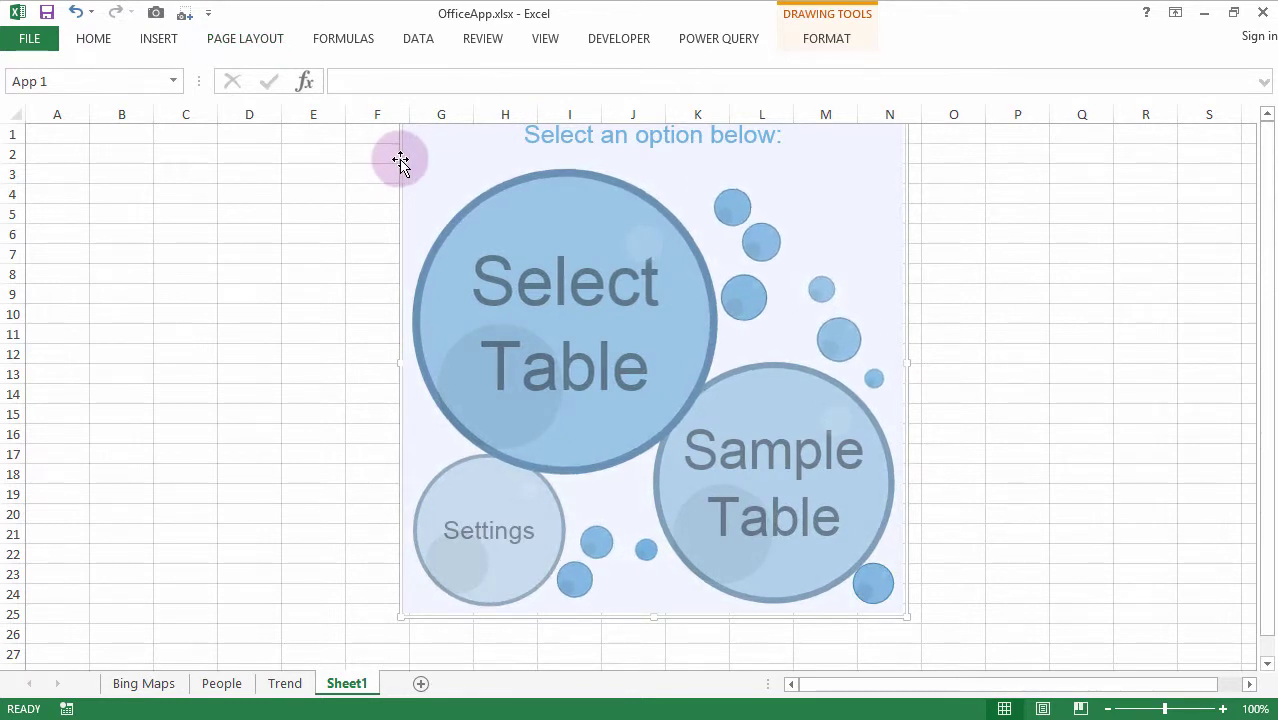
mouse_move(398, 160)
mouse_down()
mouse_move(338, 188)
mouse_move(395, 191)
mouse_move(328, 195)
mouse_up()
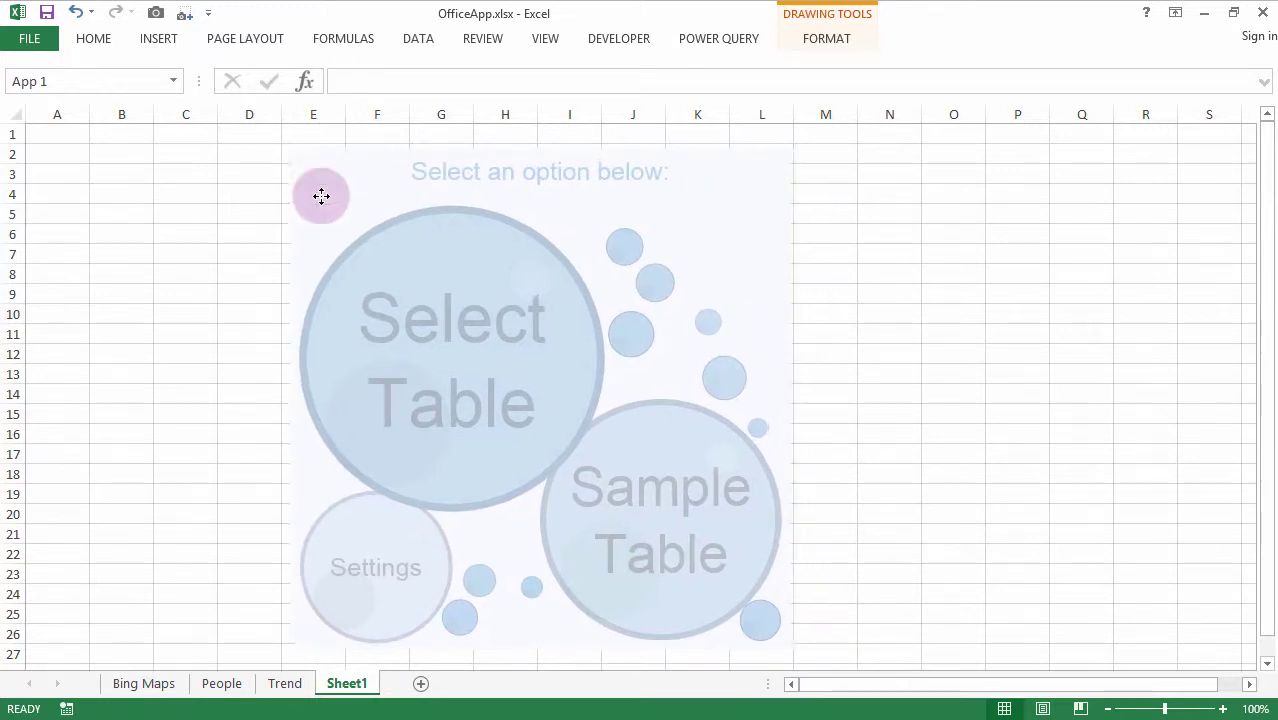
drag(328, 195, 394, 194)
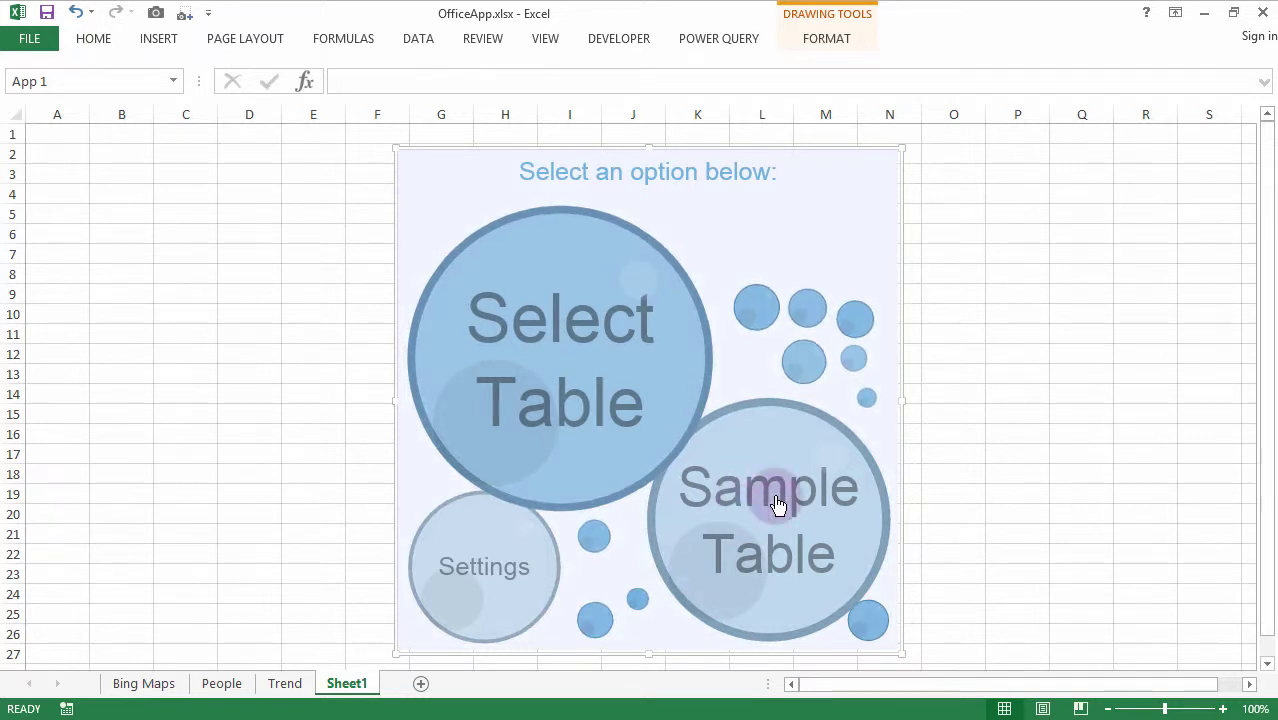
Load the sample city table, widen column D, and set Texas's Bubble Size in D8 to 100
click(768, 494)
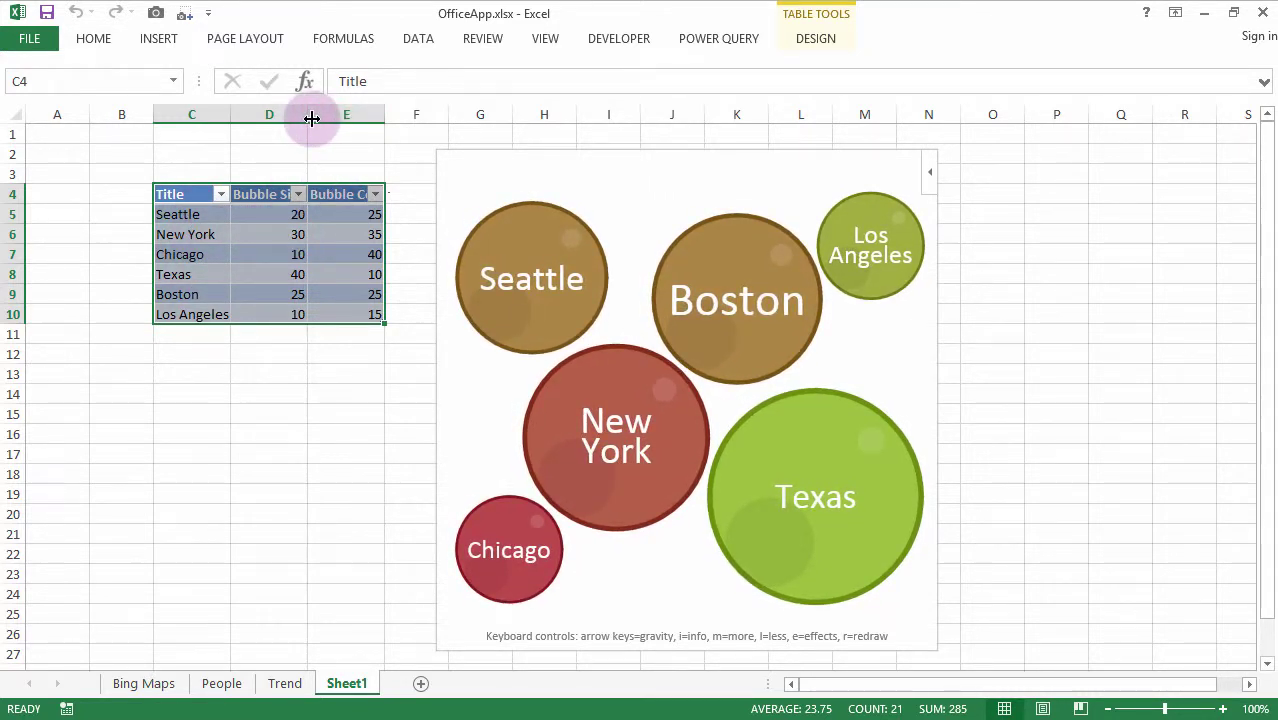
drag(308, 118, 329, 118)
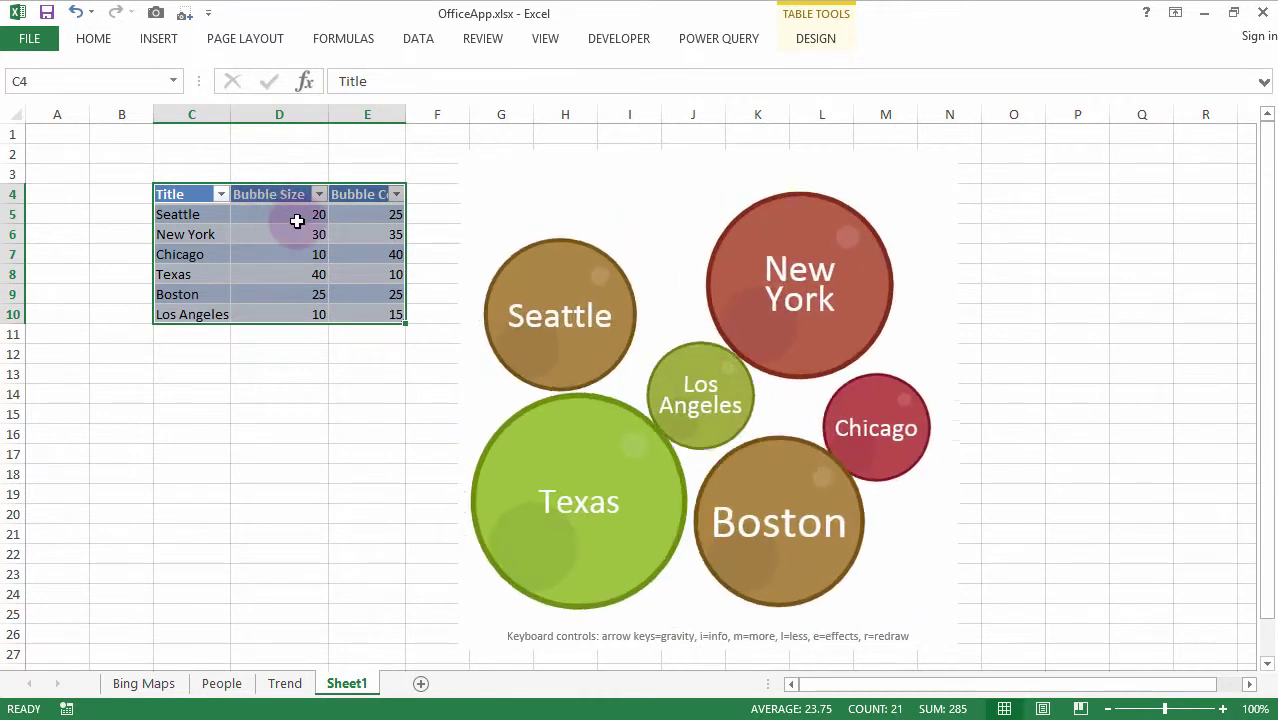
click(283, 283)
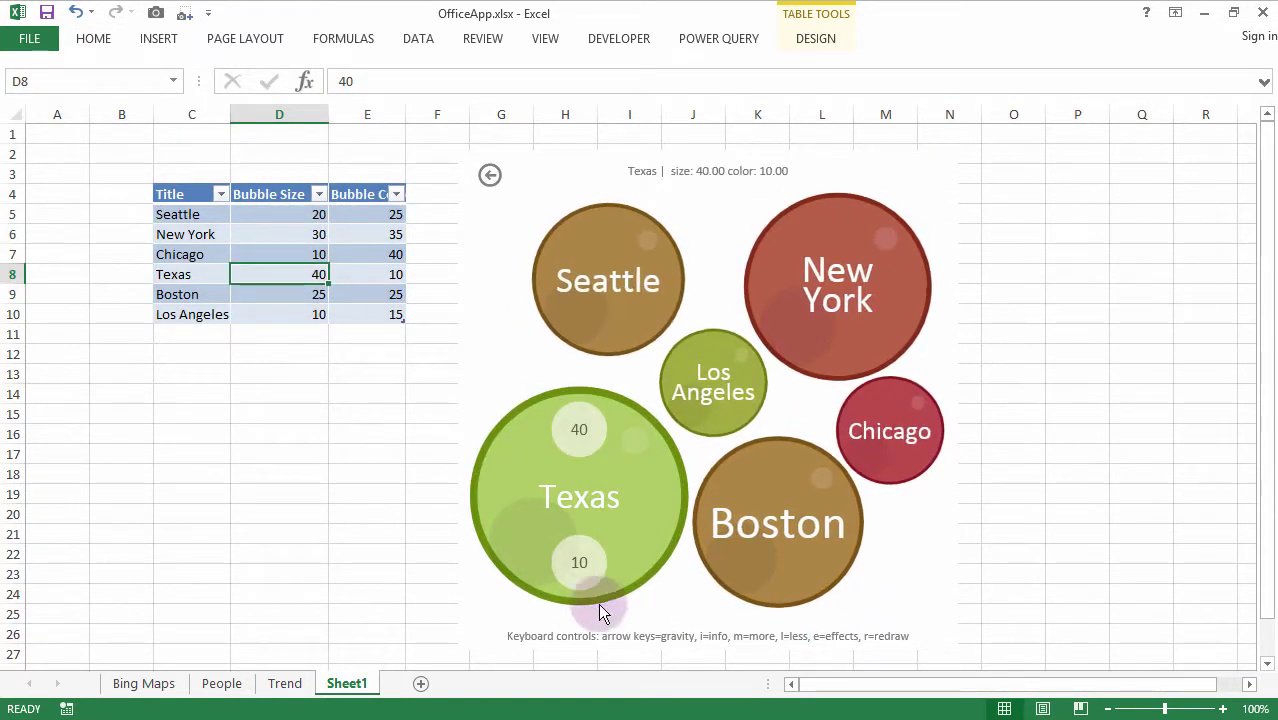
click(305, 268)
text(100)
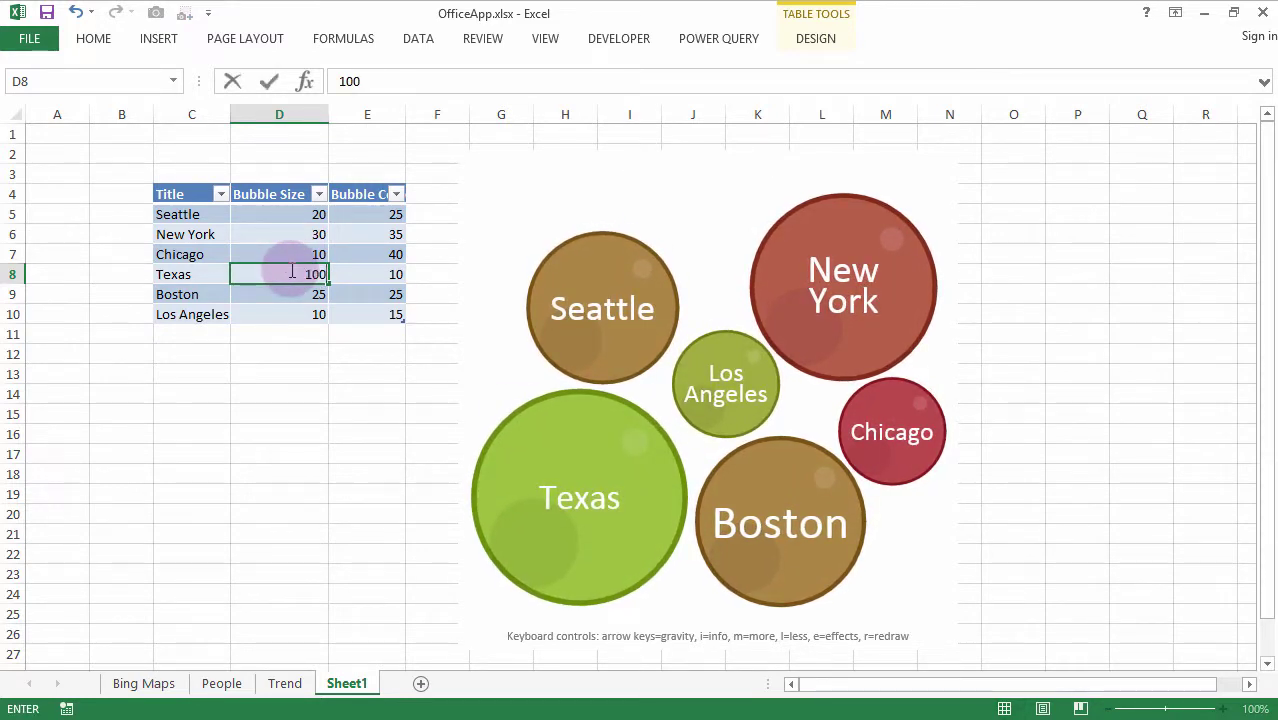
key(Return)
After viewing Texas's bubble details, autofit column E and set Texas's Bubble Color to 50
click(531, 337)
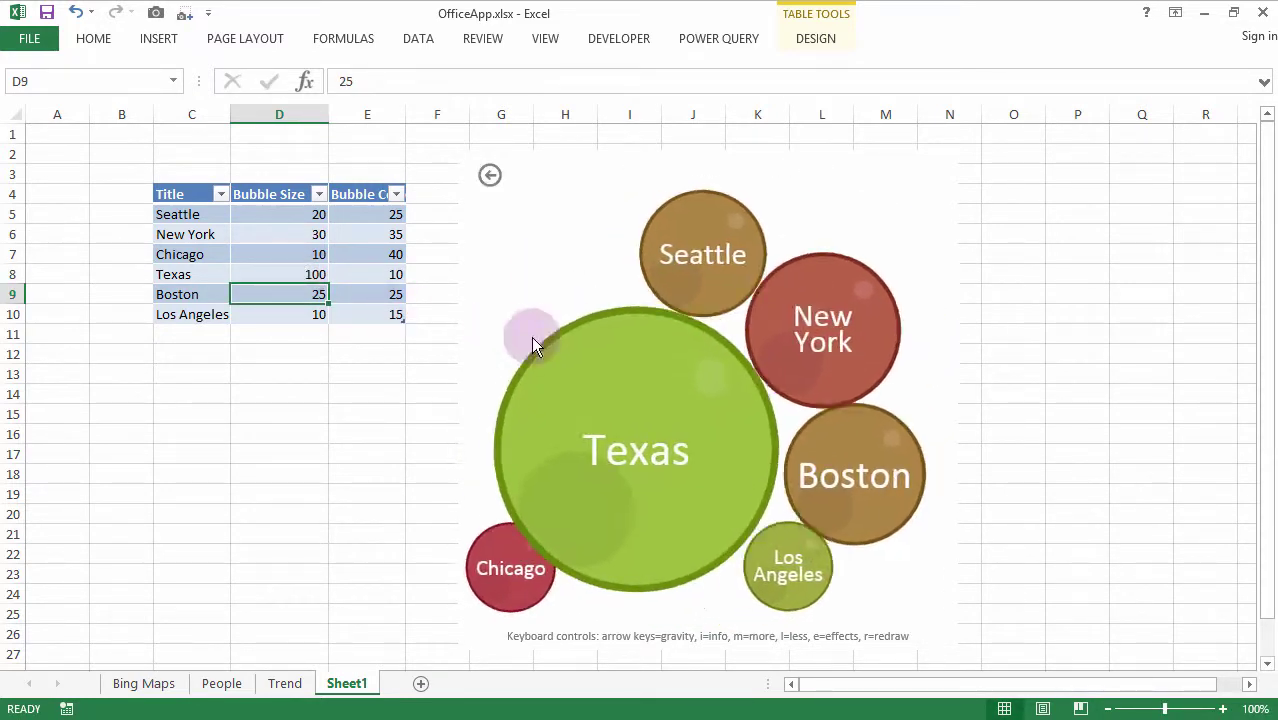
click(628, 452)
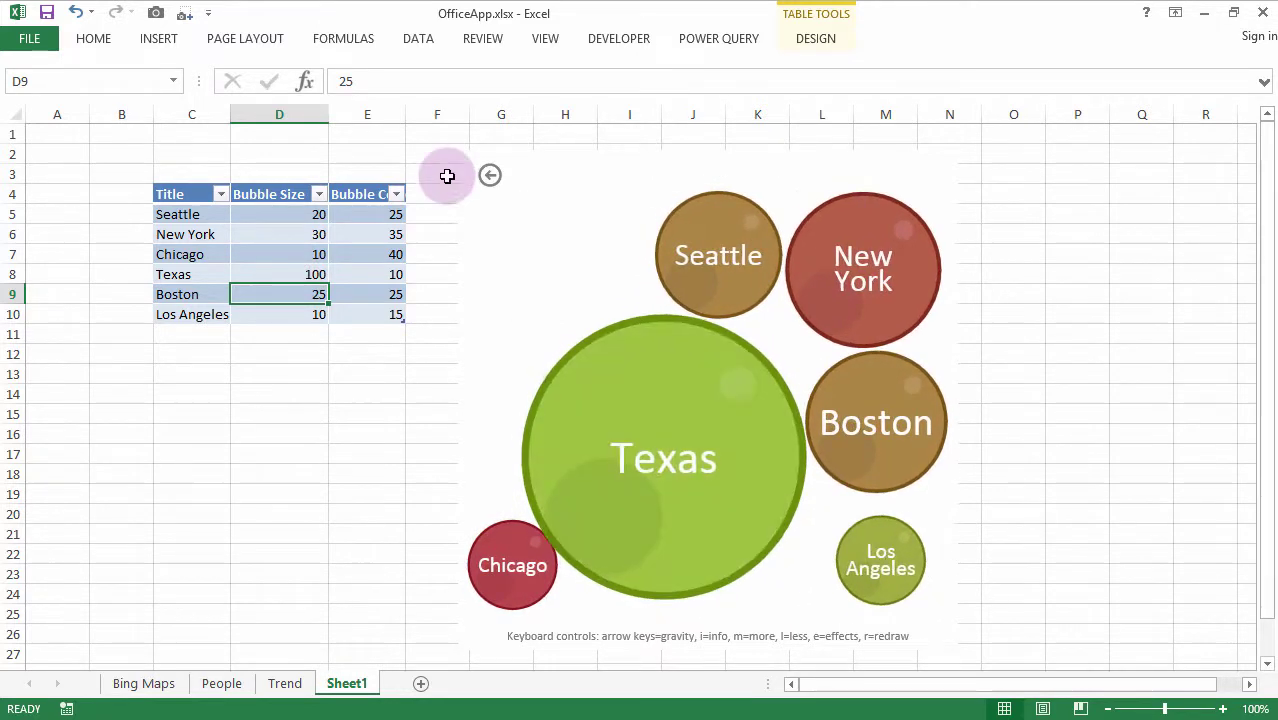
double_click(405, 114)
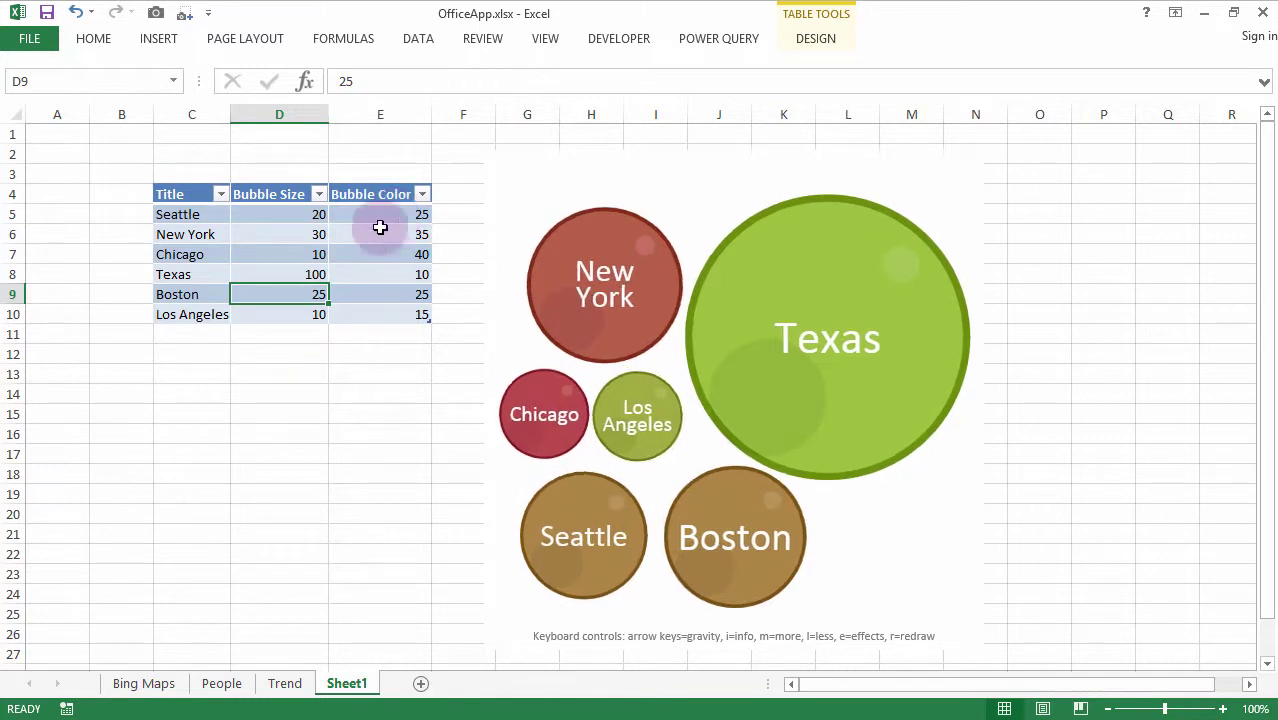
click(394, 291)
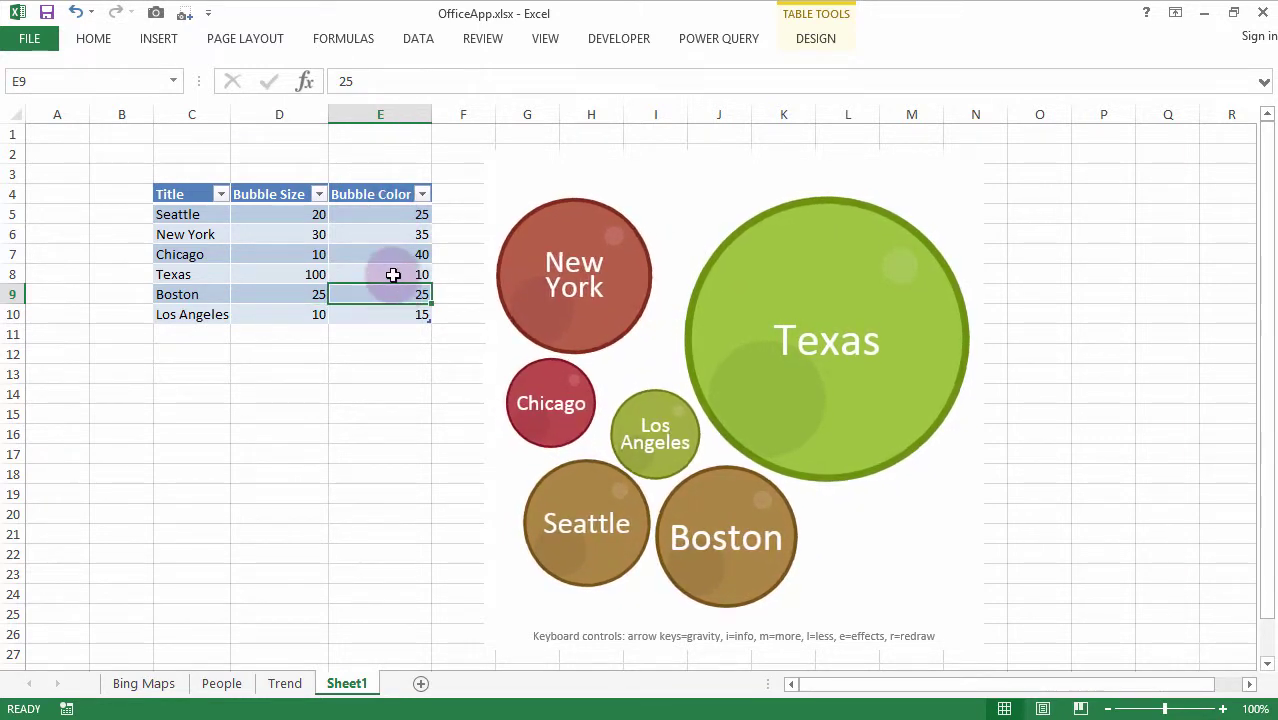
click(391, 274)
text(50)
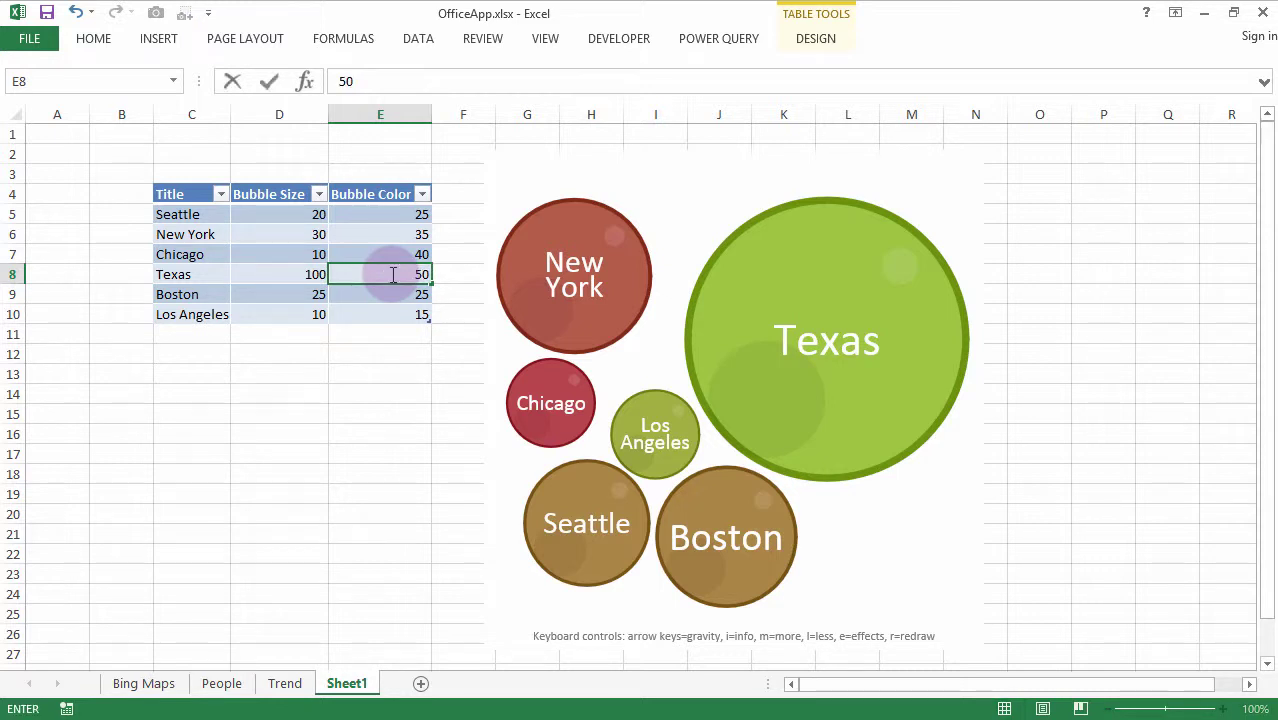
key(Return)
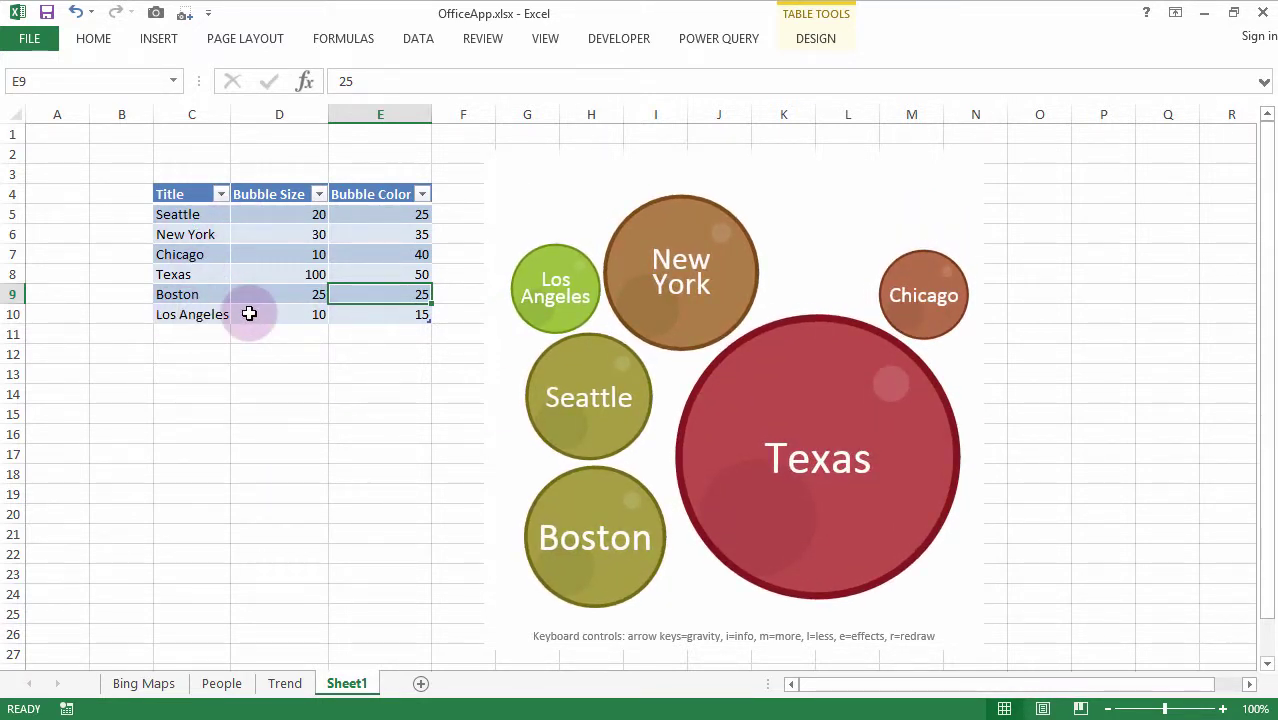
click(655, 309)
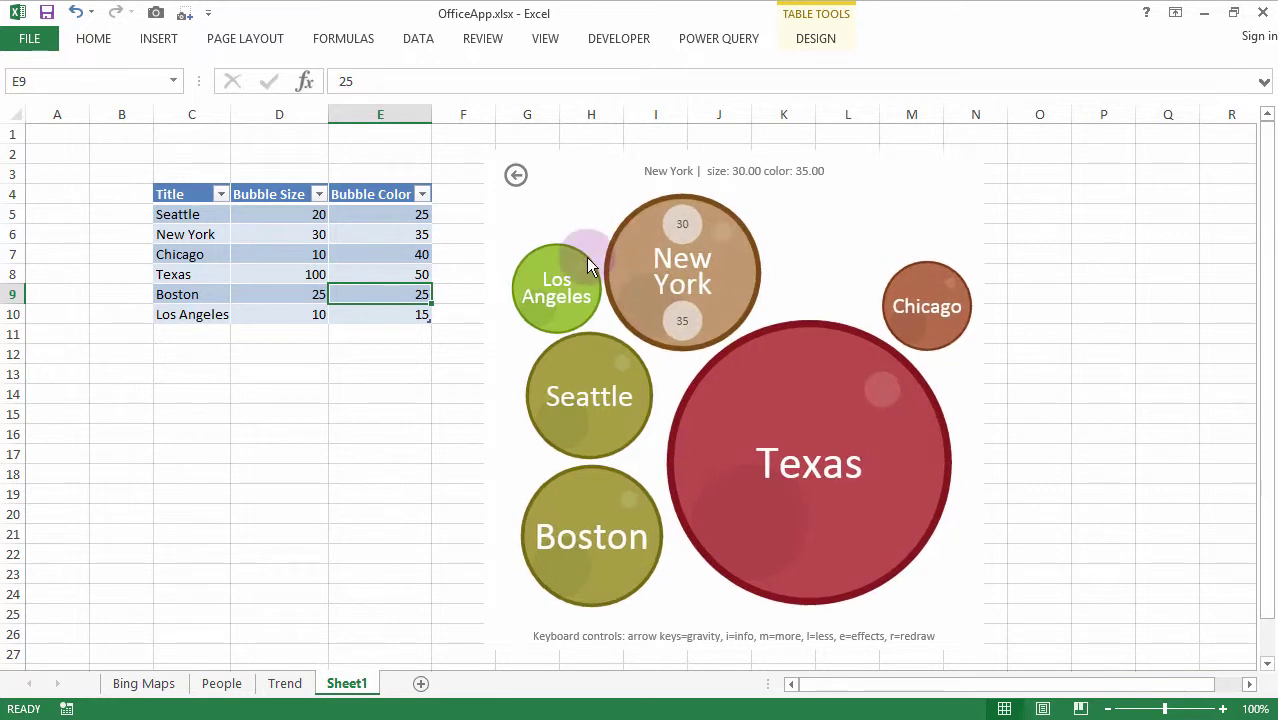
click(788, 553)
mouse_move(709, 233)
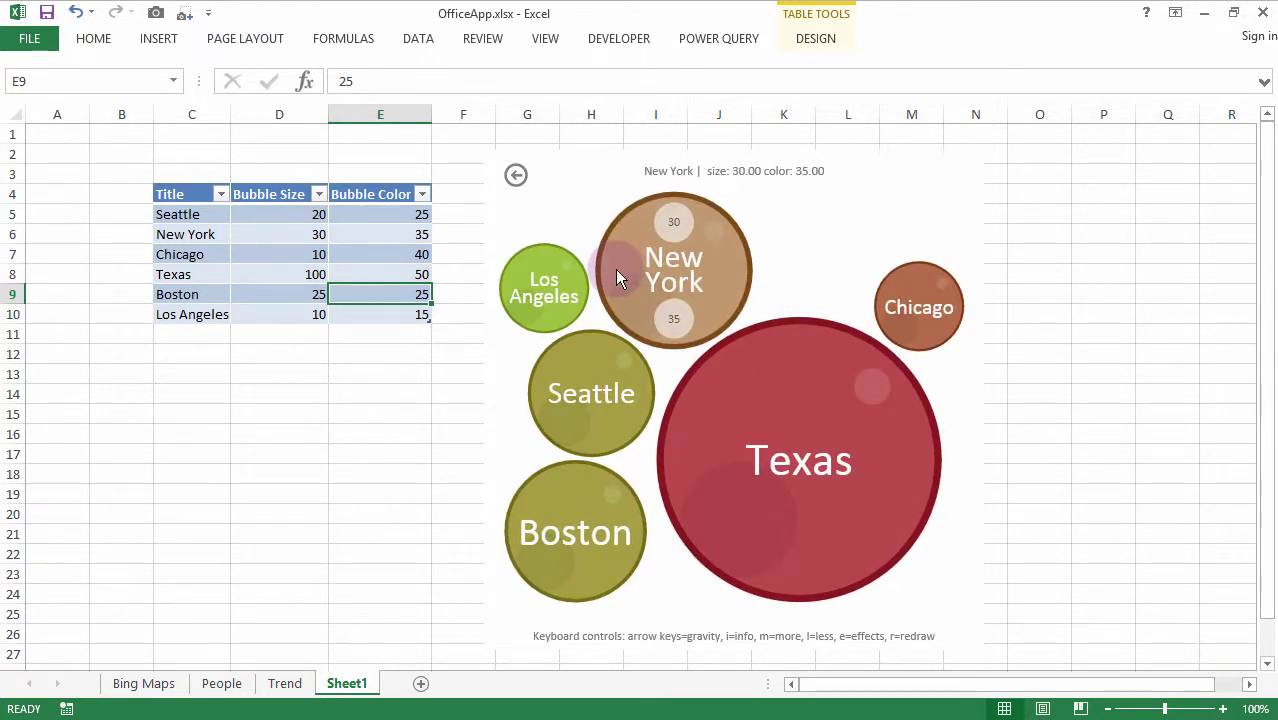
mouse_move(750, 541)
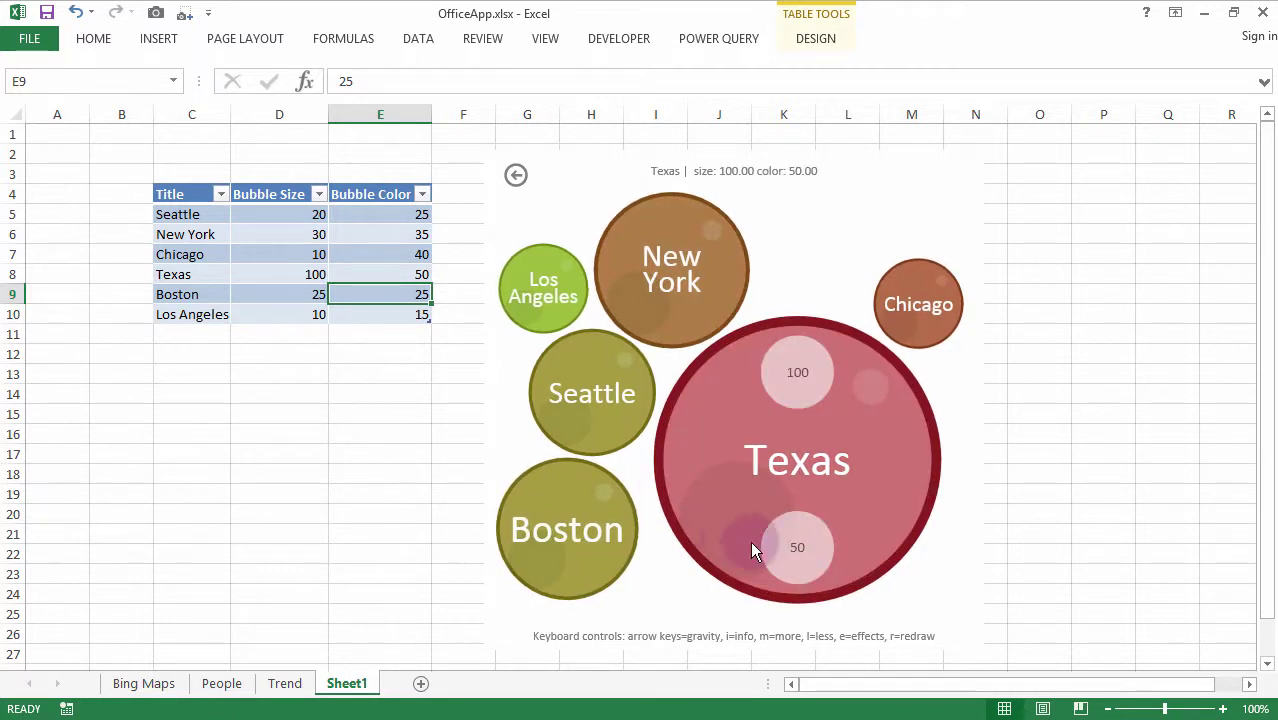
click(295, 278)
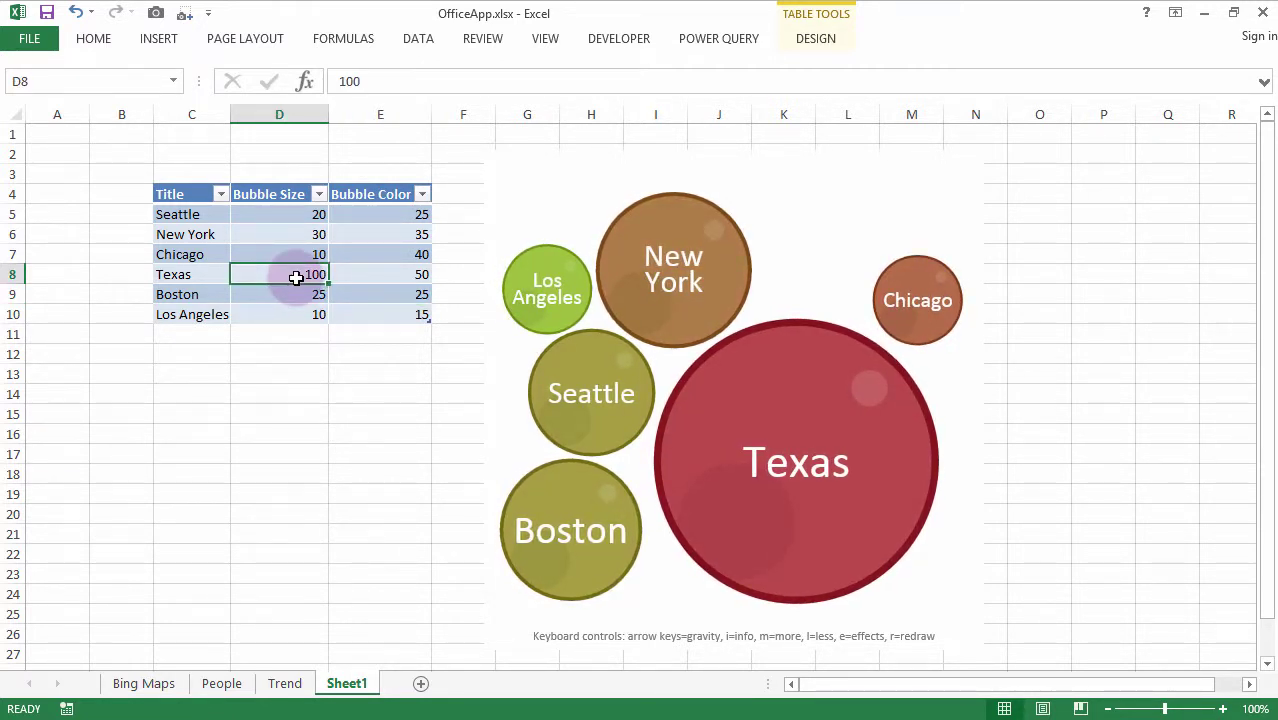
Change Los Angeles's bubble size in cell D10 to 70 so its bubble grows
click(298, 315)
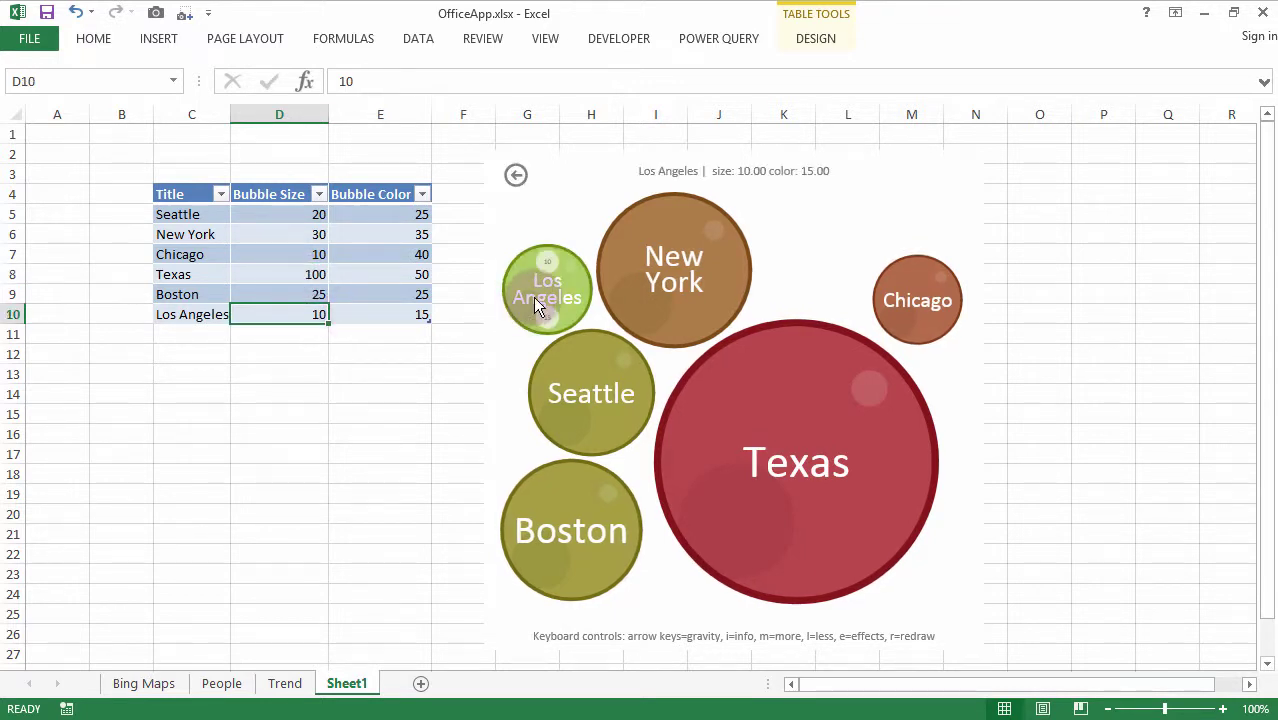
text(7)
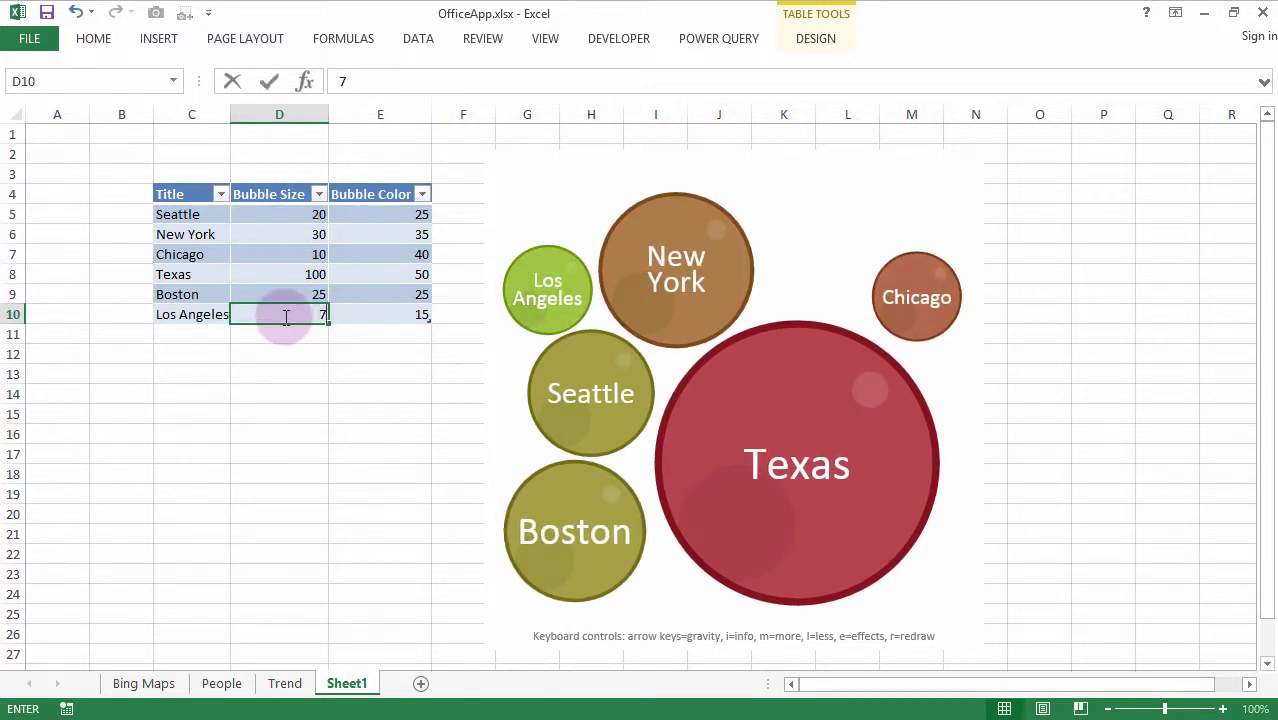
text(0)
key(Return)
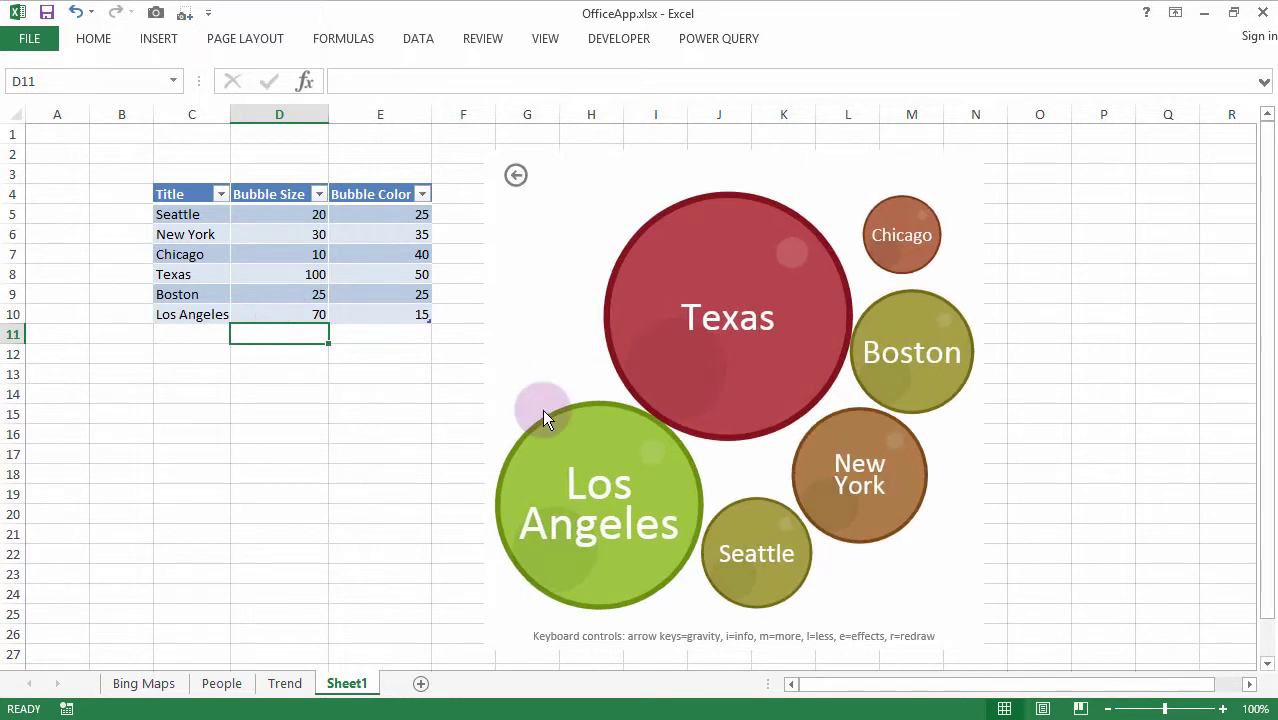
mouse_move(810, 425)
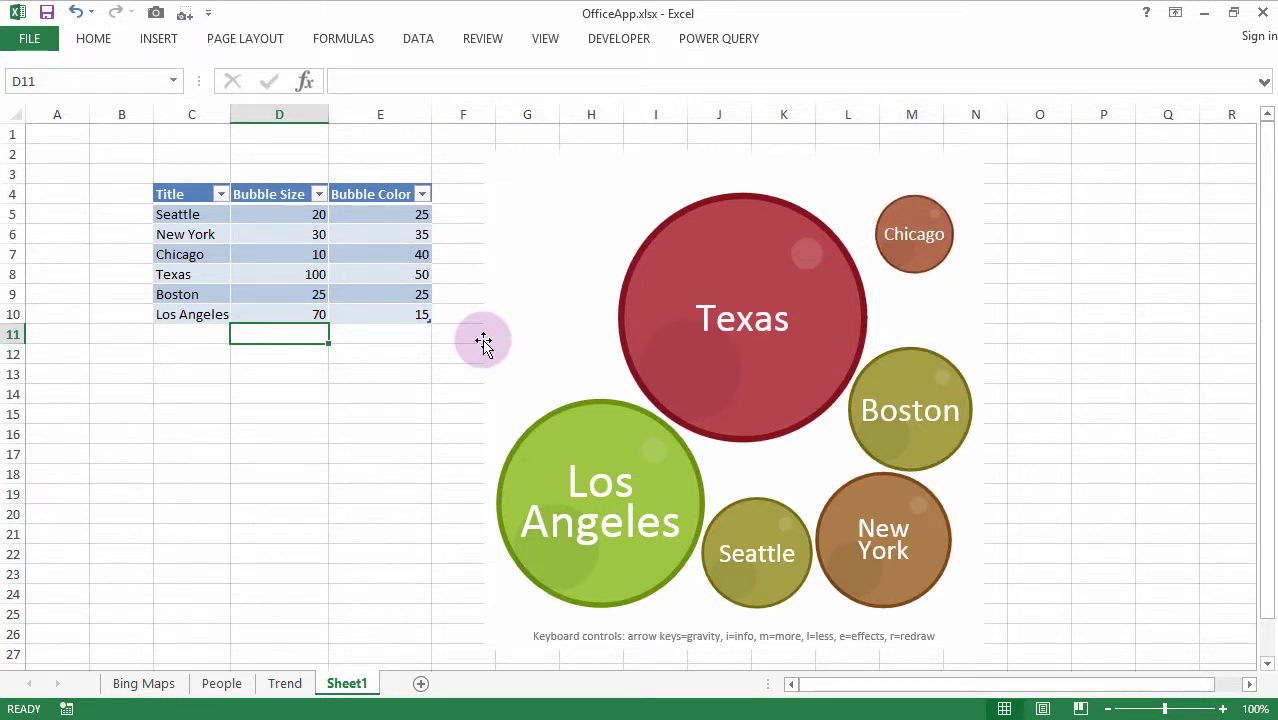
click(381, 434)
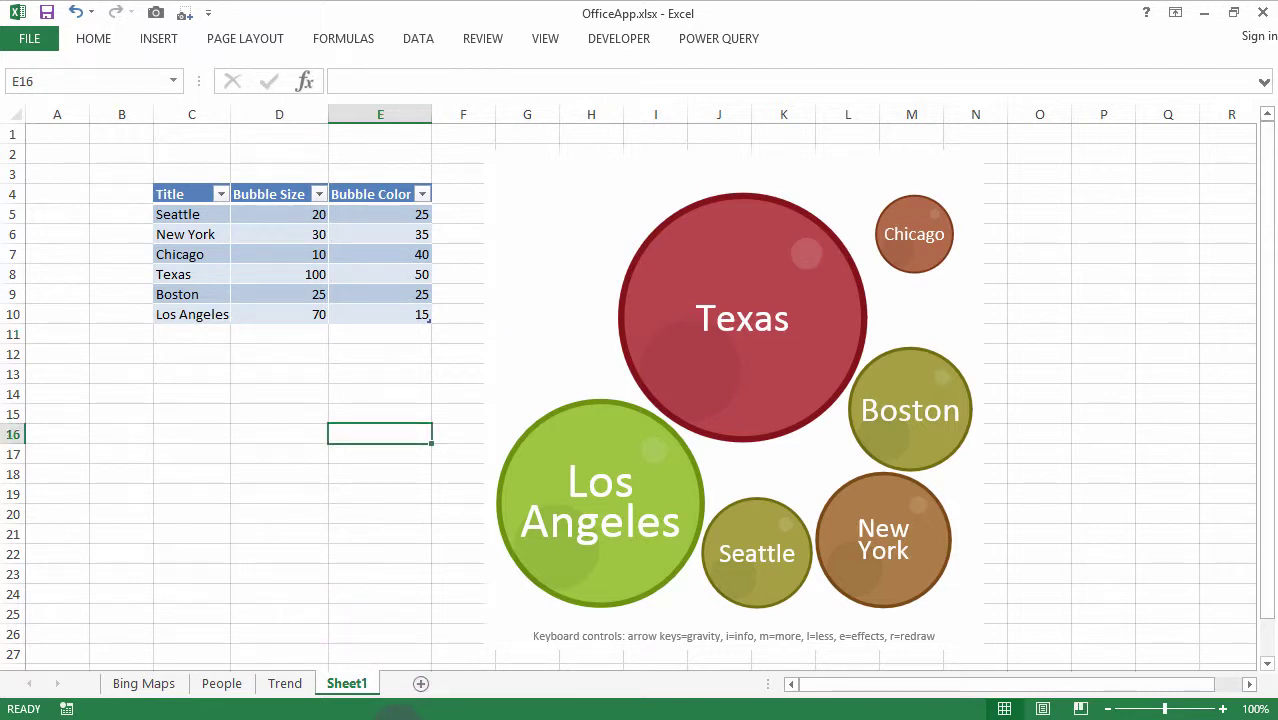
click(390, 712)
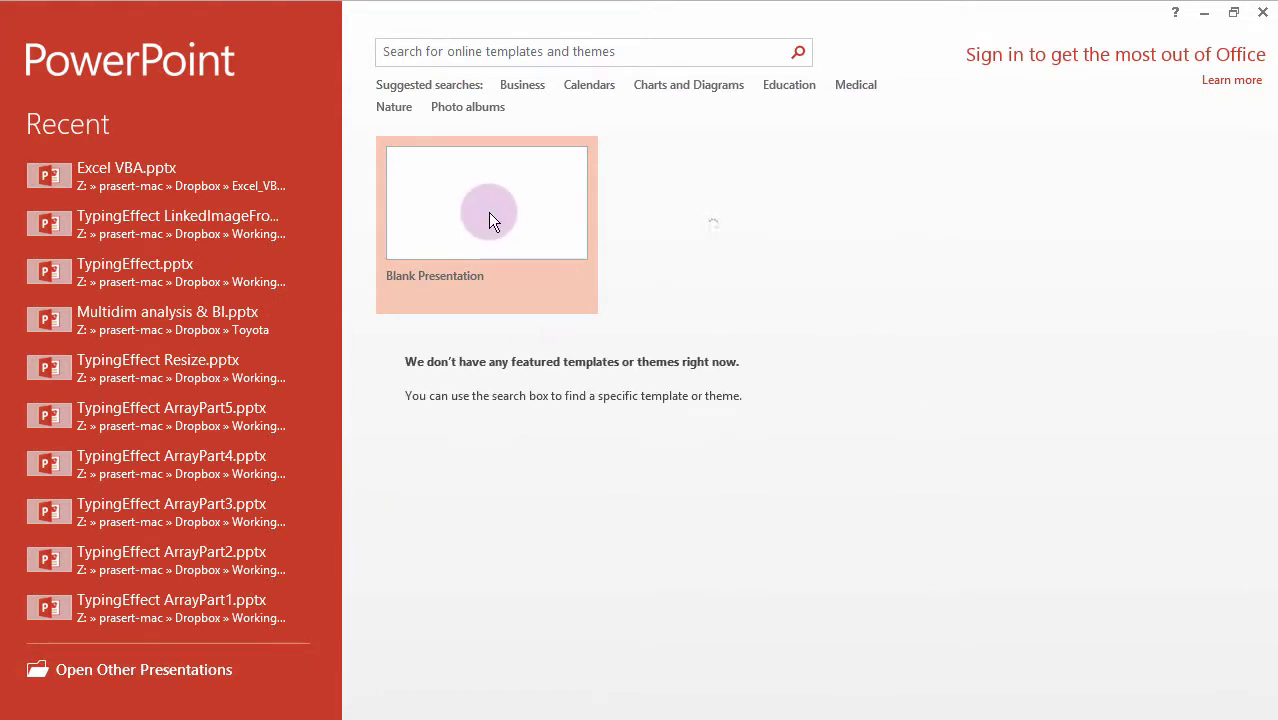
Create a new PowerPoint presentation with a Blank slide layout, then return to Excel
click(488, 214)
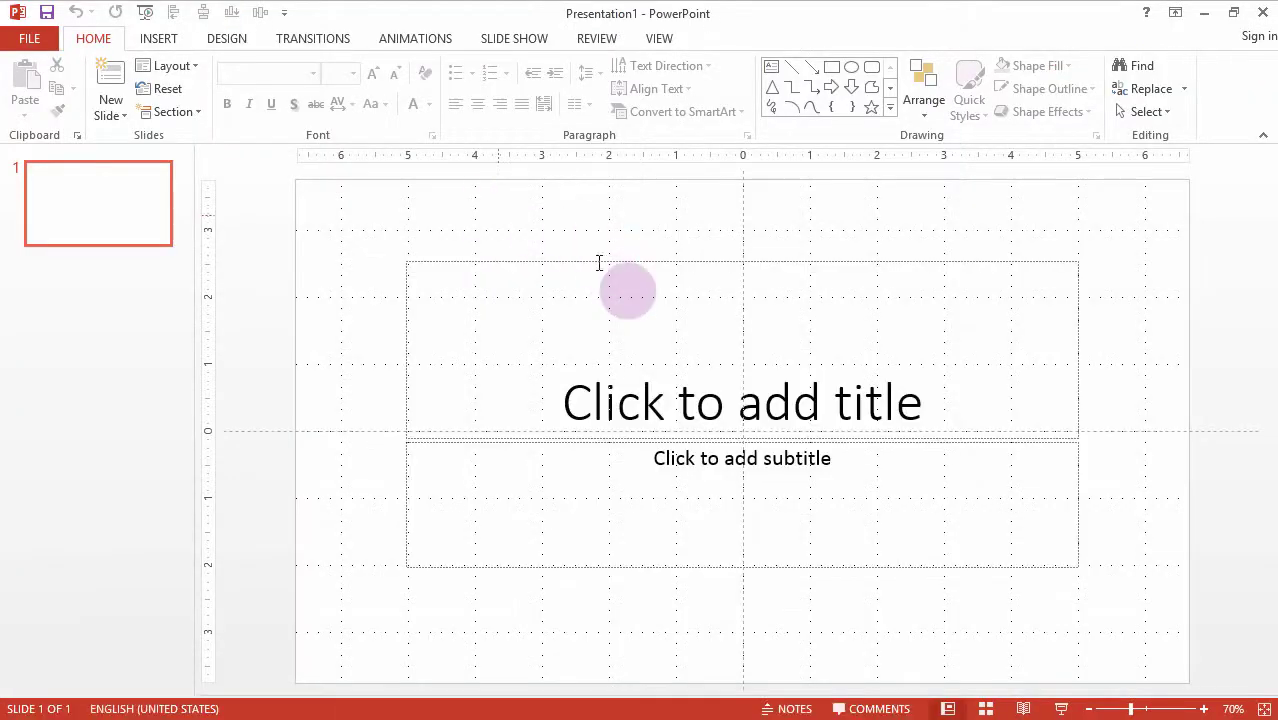
click(190, 74)
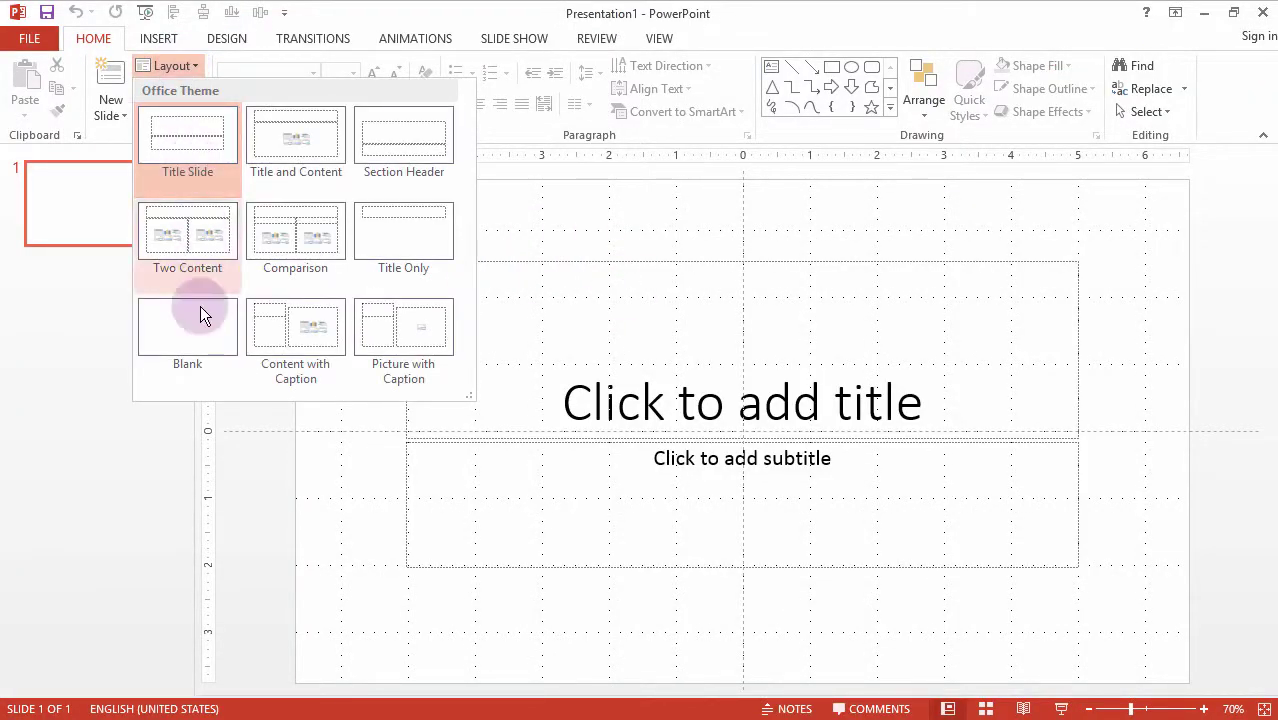
click(192, 343)
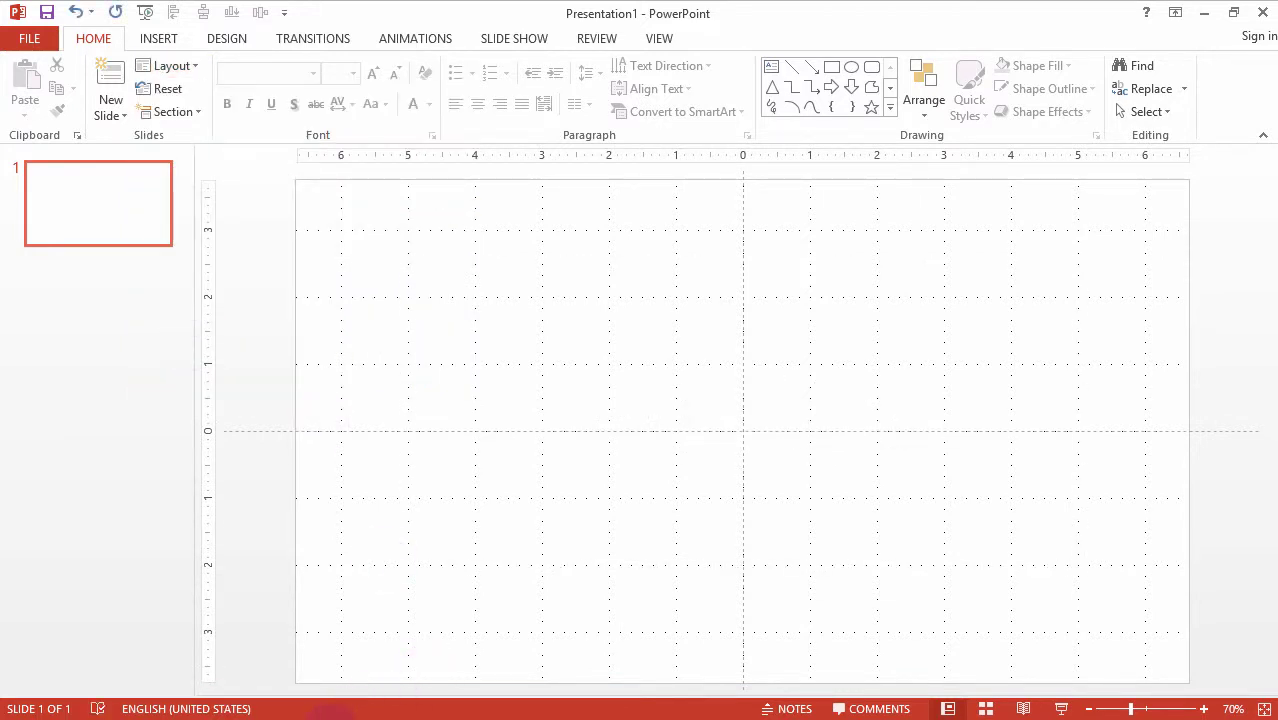
click(330, 710)
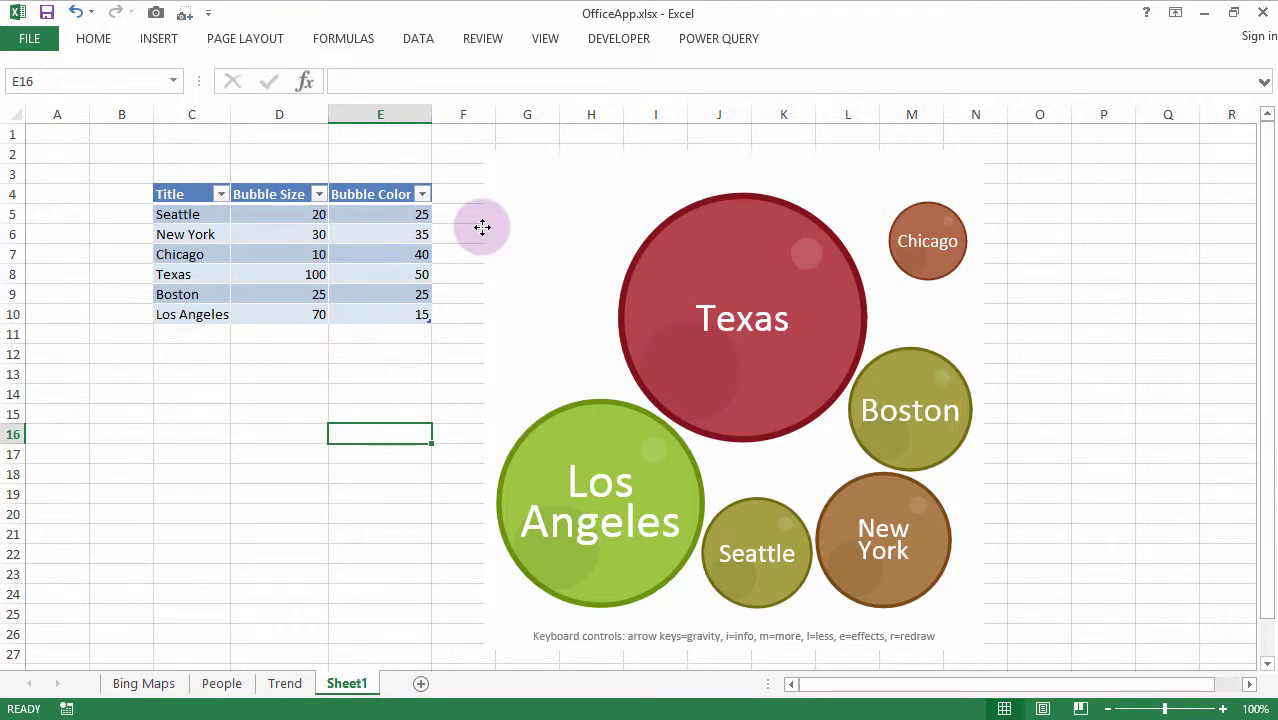
Paste the Bubbles chart onto the slide as a picture, move it upper-left and enlarge it
click(482, 231)
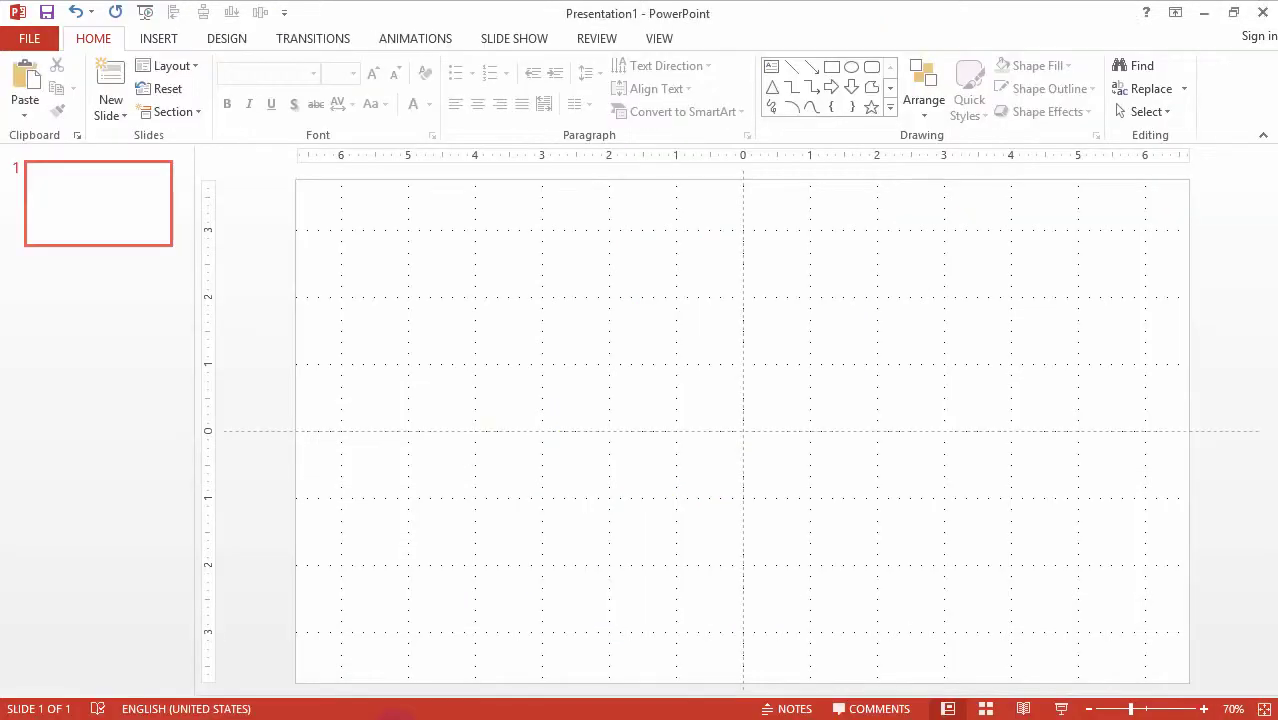
key(ctrl+v)
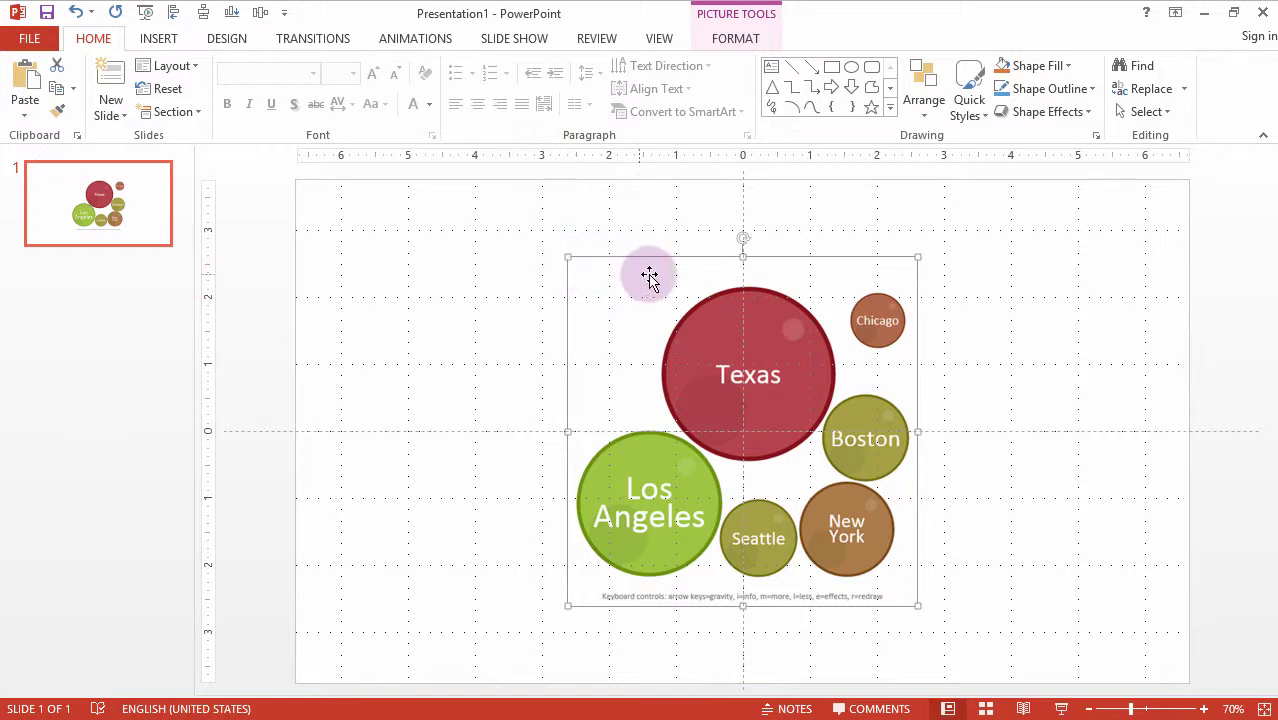
drag(719, 294, 490, 250)
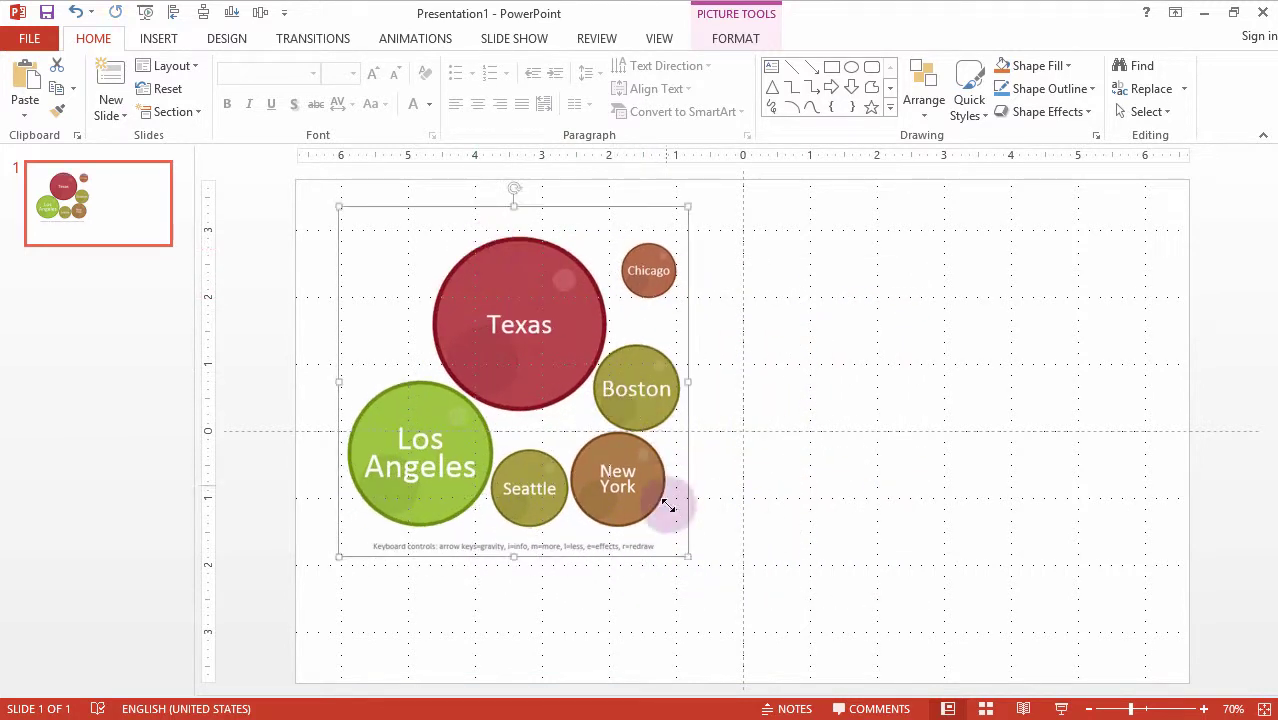
drag(690, 551, 797, 664)
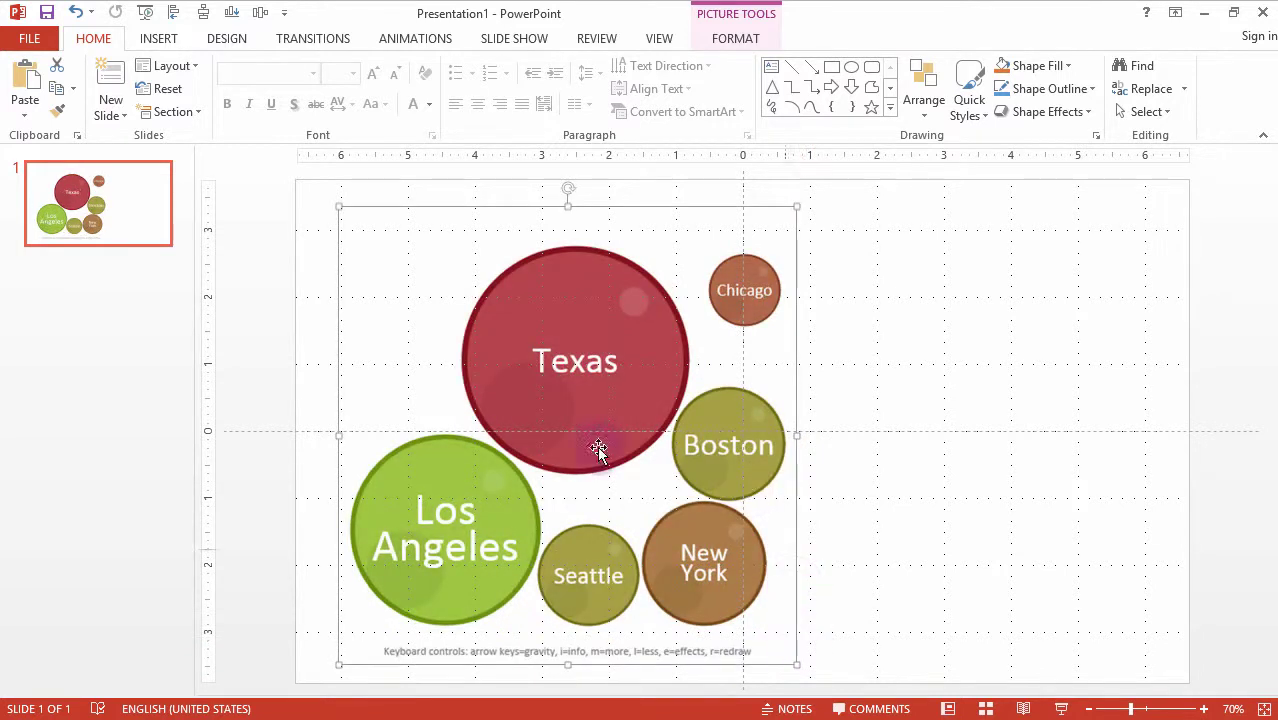
click(930, 376)
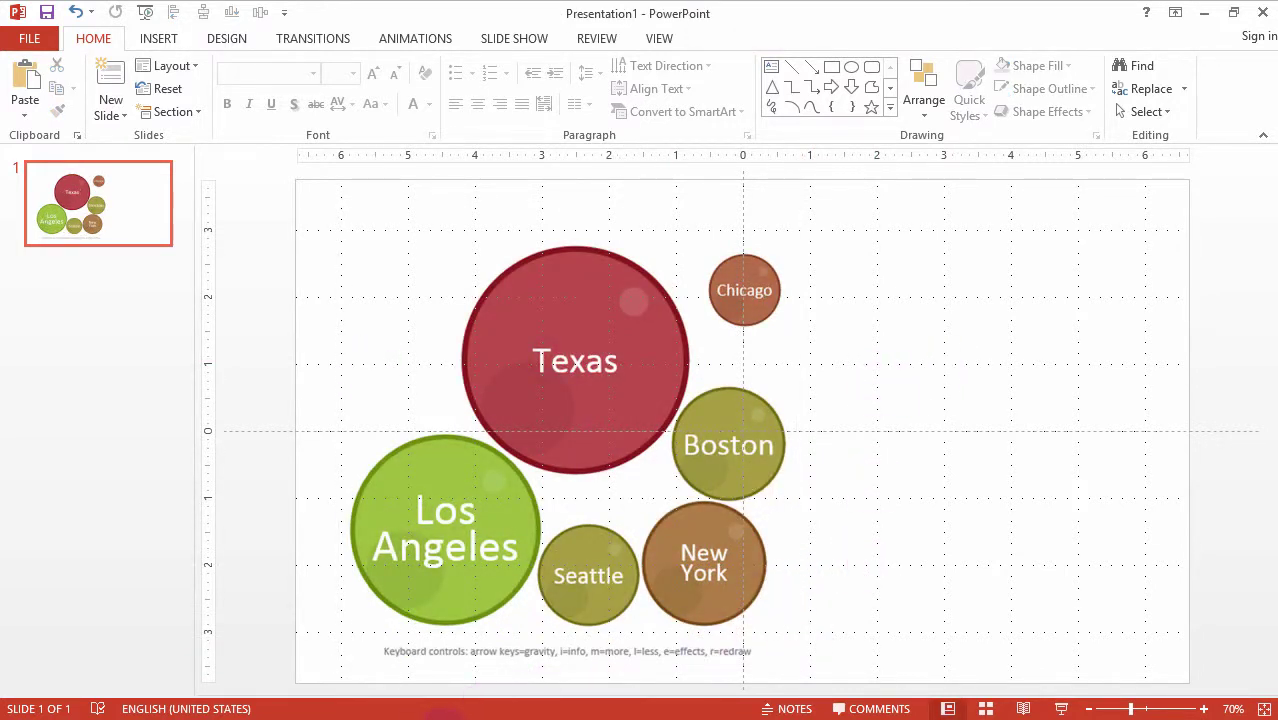
Paste the Bubbles chart picture into a new blank Word document
click(453, 715)
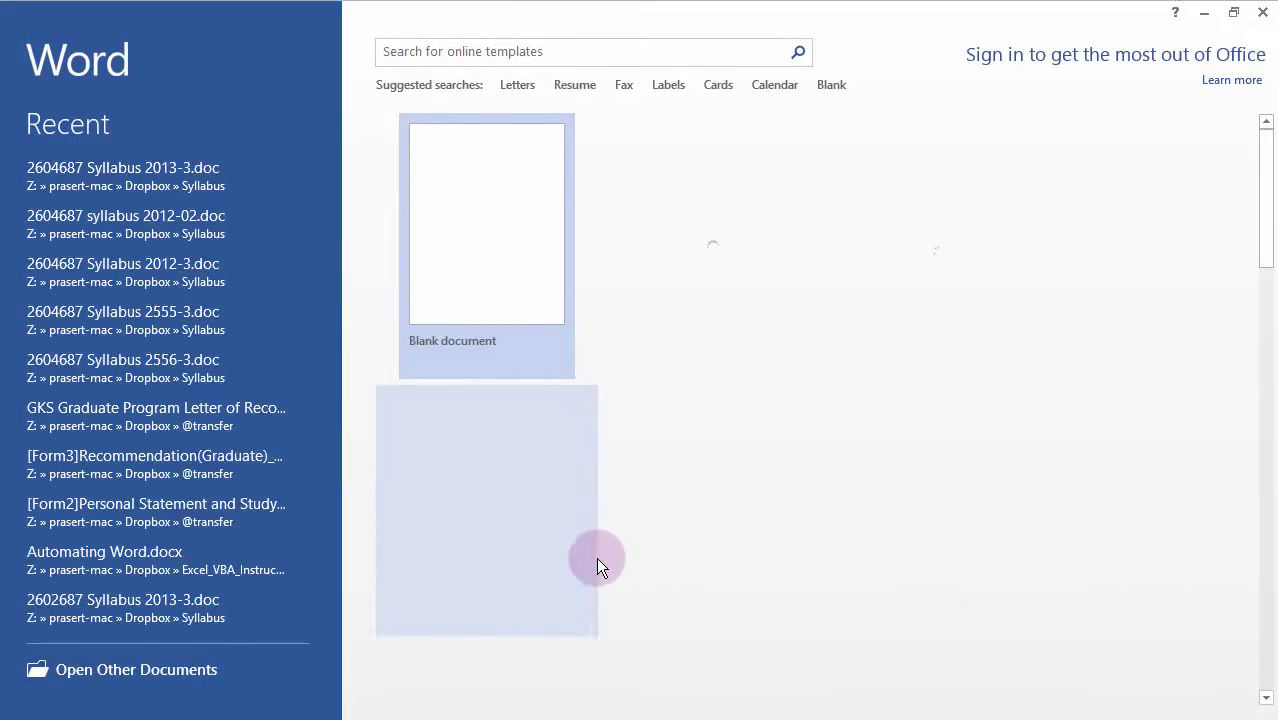
click(459, 187)
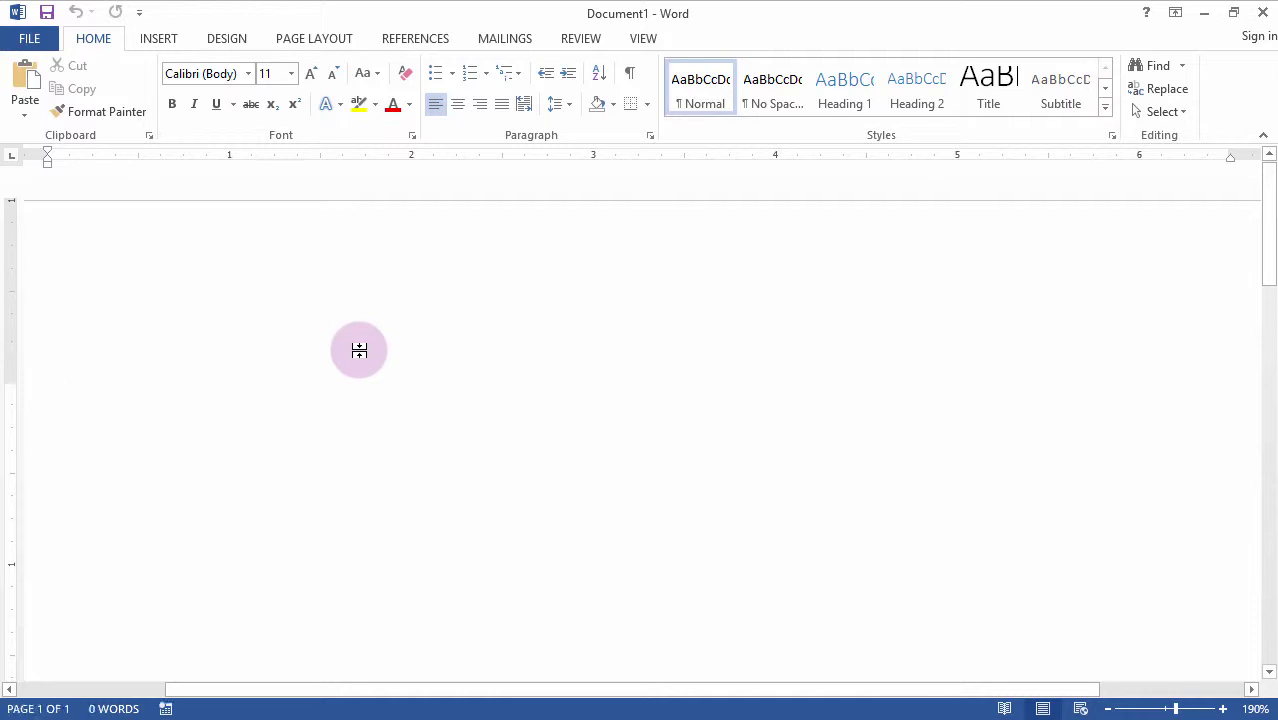
key(ctrl+v)
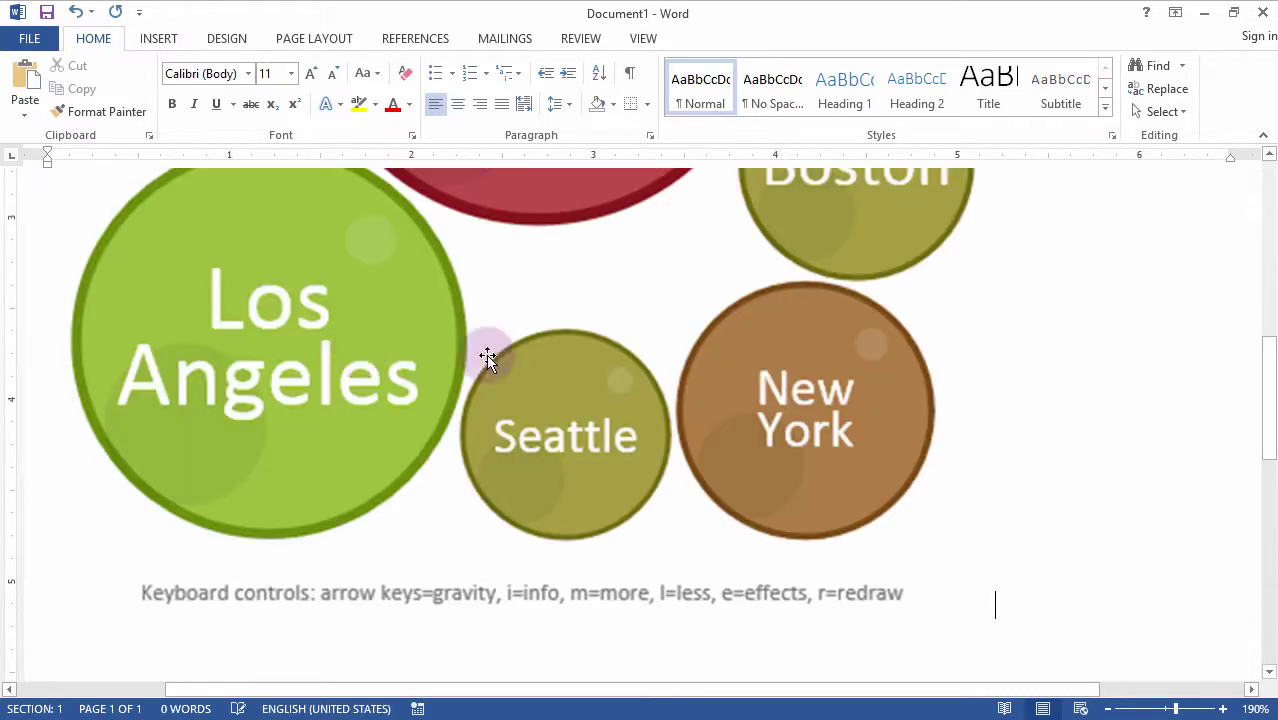
Shrink the pasted chart picture to a narrower width with its corner handle
click(505, 345)
scroll(579, 350, up, 5)
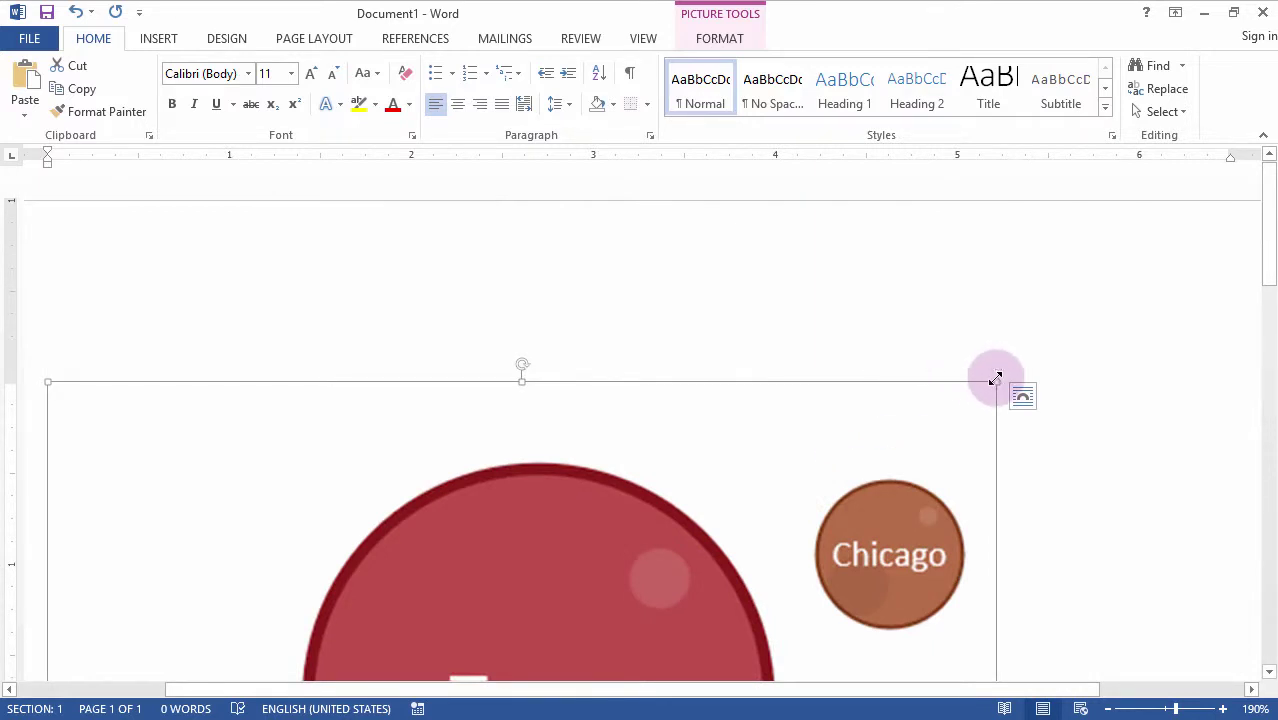
drag(990, 380, 540, 545)
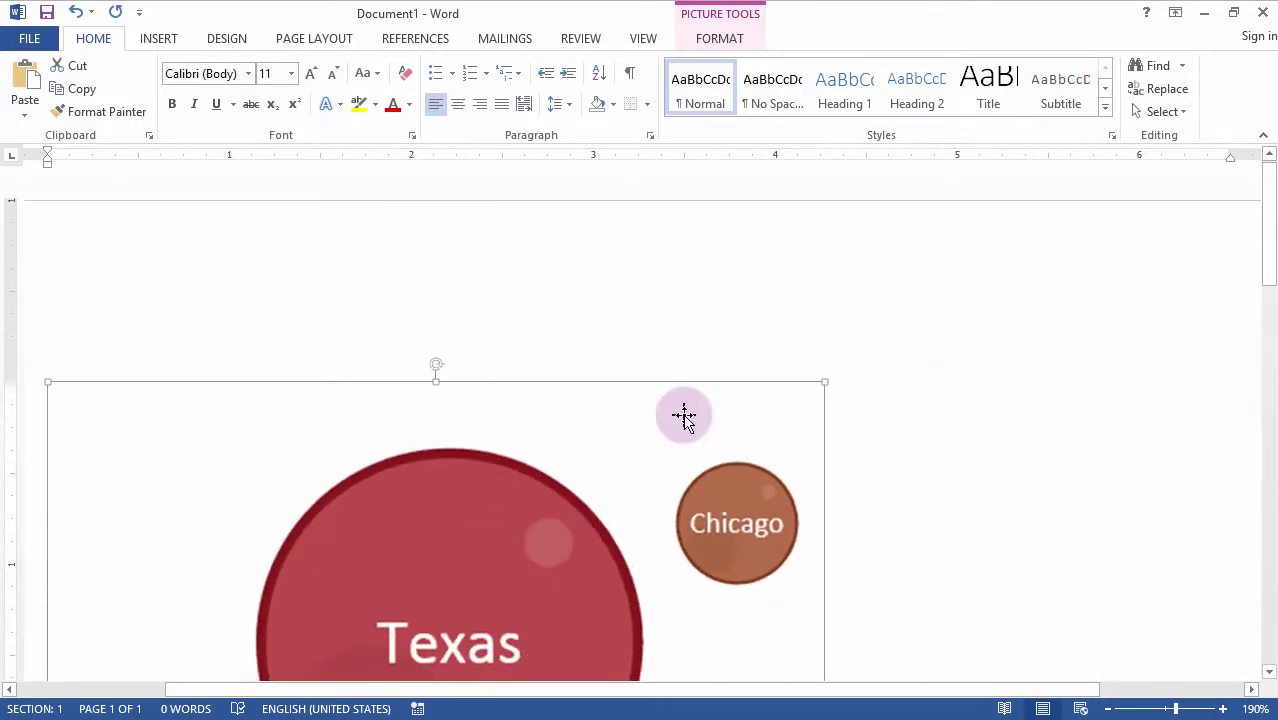
scroll(680, 414, down, 5)
scroll(683, 414, down, 3)
scroll(683, 414, down, 3)
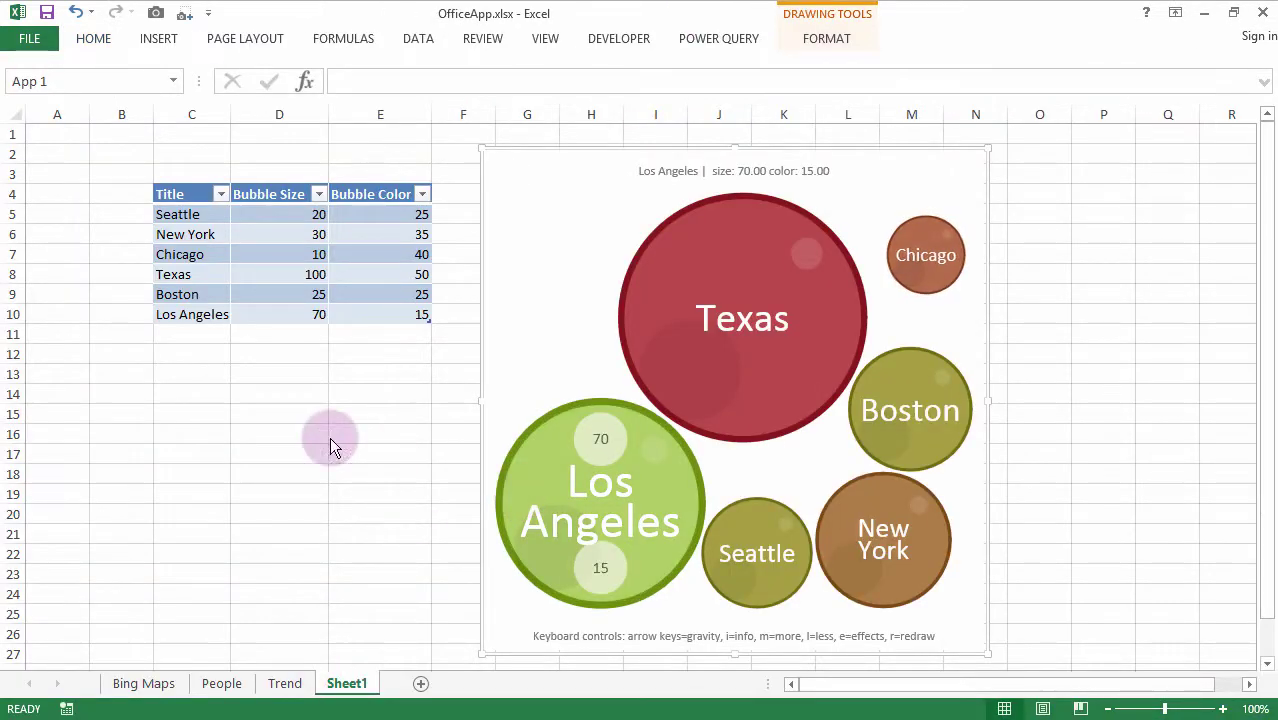
Back in Excel, bring up the Office Store from INSERT's Apps group
click(331, 437)
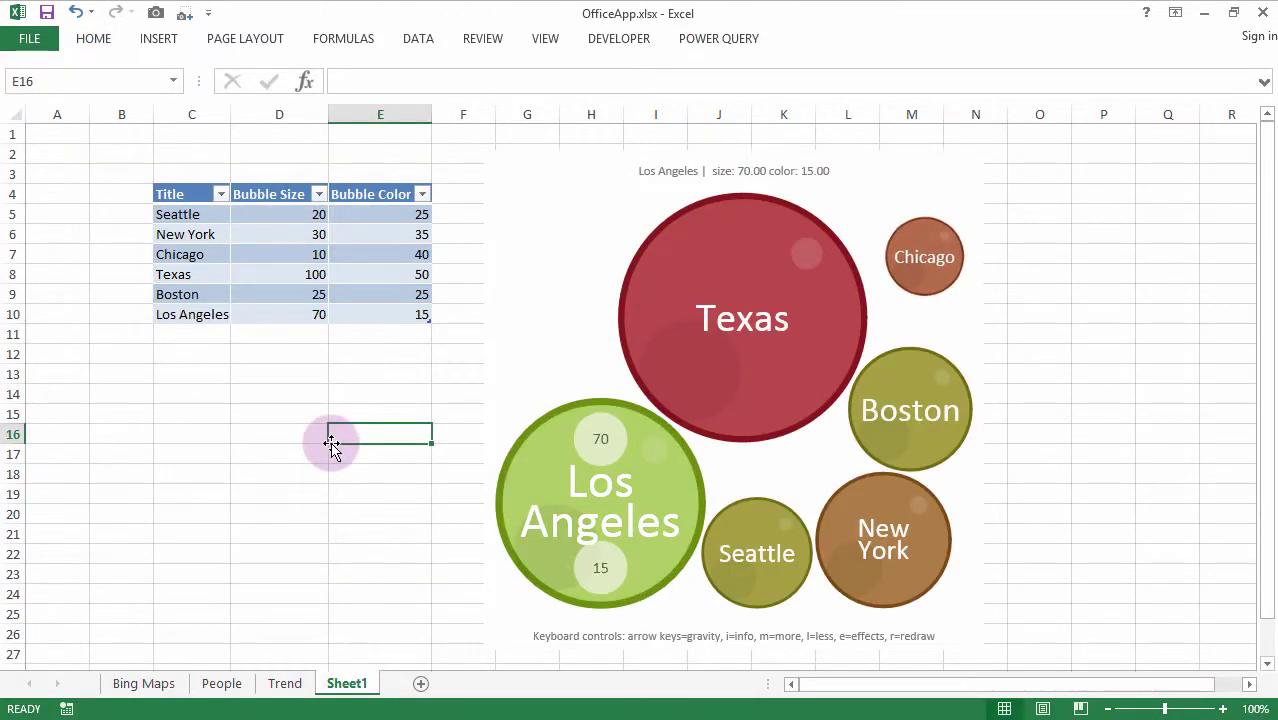
click(157, 40)
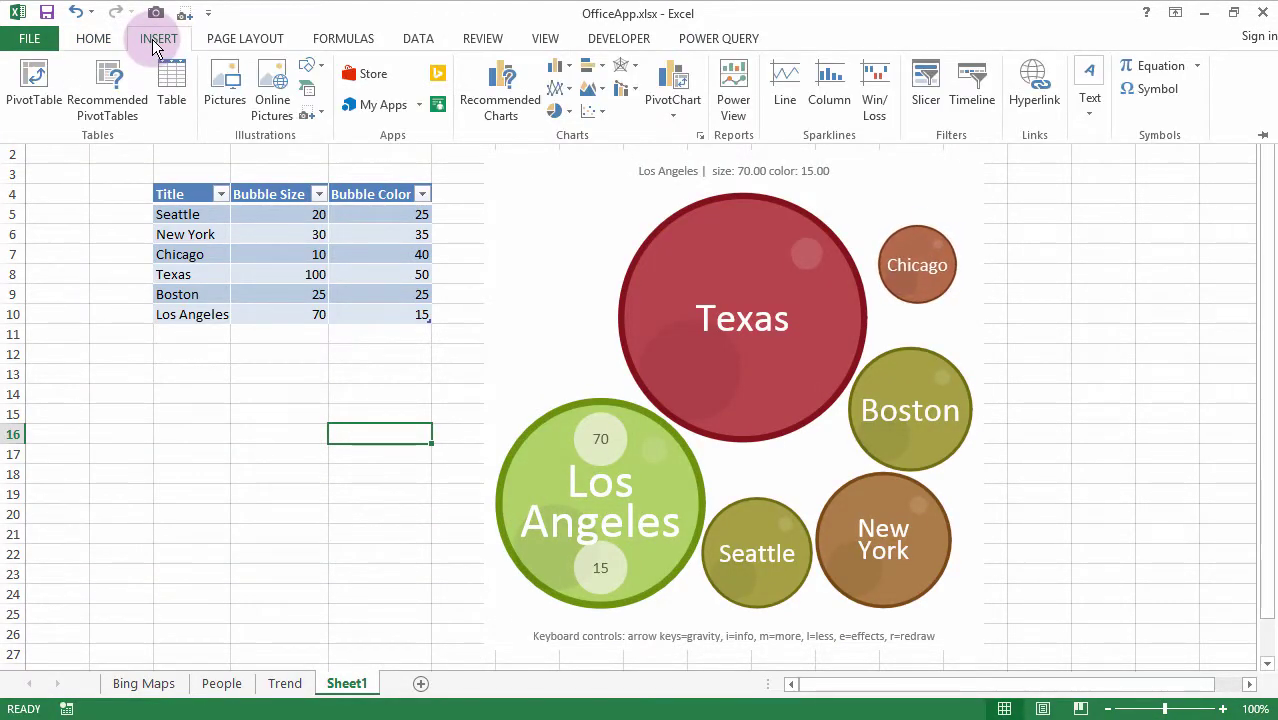
click(356, 80)
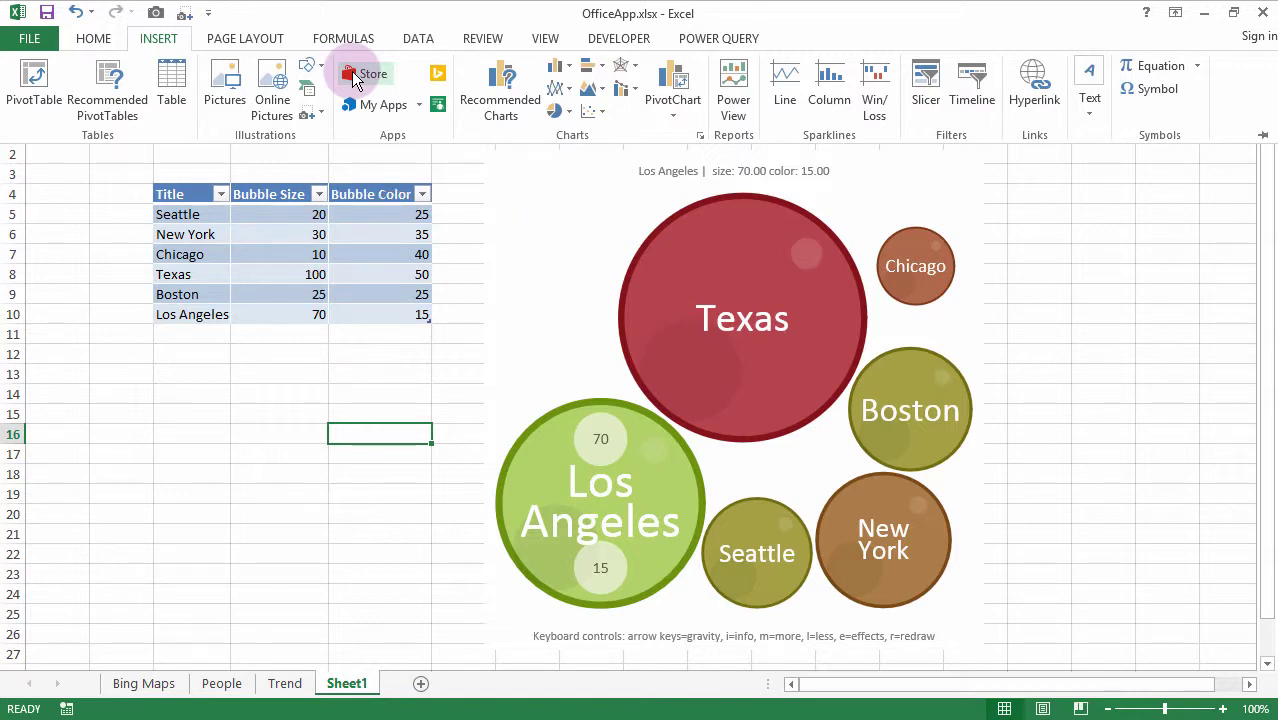